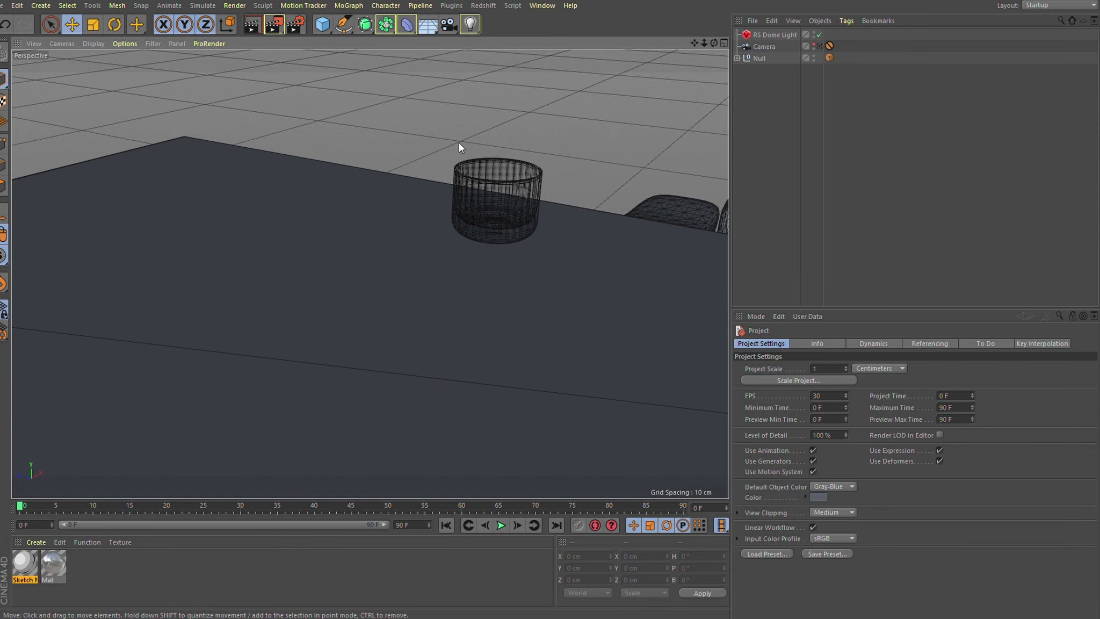
Examine the desk, chair, glass and area lights from several angles, finishing in the scene camera's view.
scroll(460, 145, "down", 2)
left_click_drag(455, 196, 555, 169)
scroll(444, 226, "down", 5)
left_click_drag(503, 195, 399, 225)
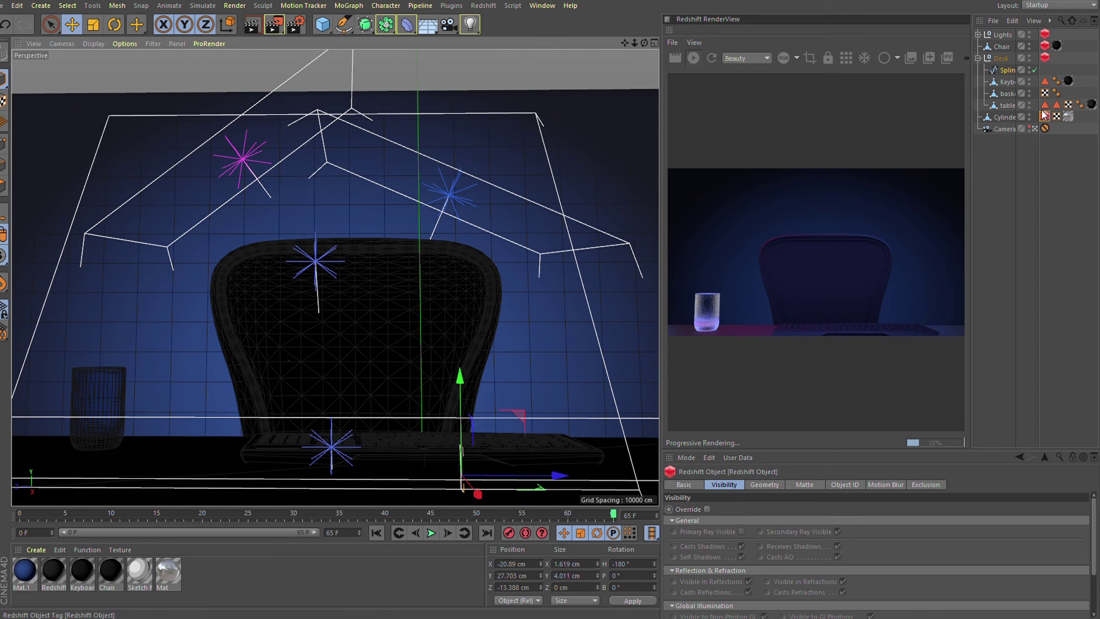
left_click_drag(1044, 106, 1074, 115)
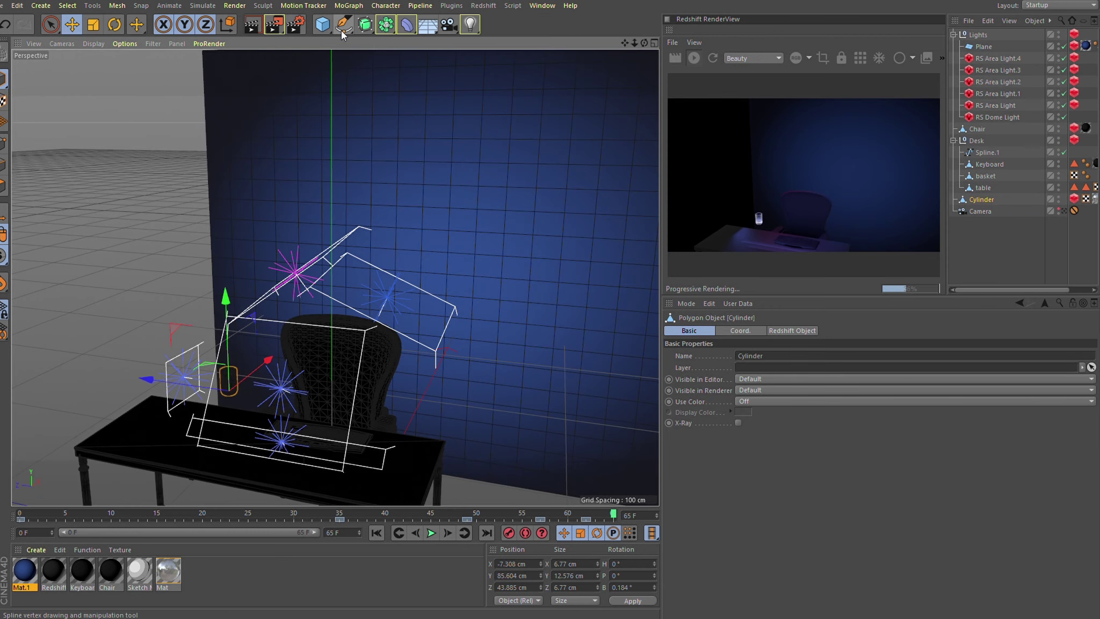
mouse_move(368, 390)
left_mouse_down()
mouse_move(345, 329)
mouse_move(403, 342)
mouse_move(333, 380)
mouse_move(313, 367)
mouse_move(330, 348)
mouse_move(326, 321)
mouse_move(273, 362)
mouse_move(330, 293)
mouse_move(324, 334)
mouse_move(417, 305)
mouse_move(414, 282)
mouse_move(855, 264)
left_mouse_up()
scroll(345, 330, "up", 5)
left_click(1065, 211)
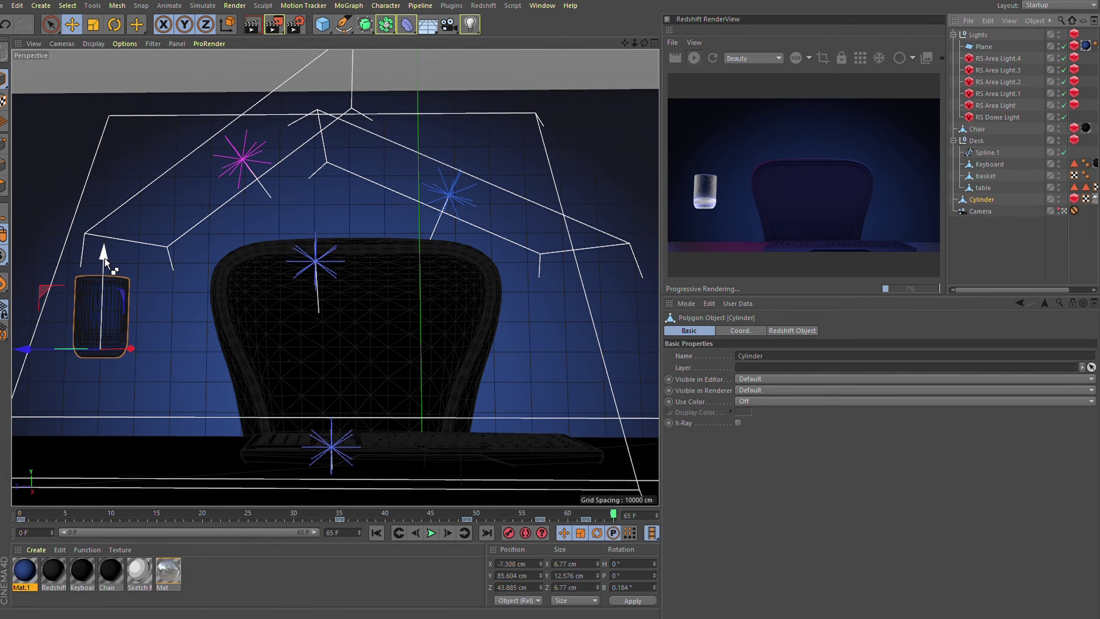
Undo the glass cylinder's upward move.
key("ctrl+z")
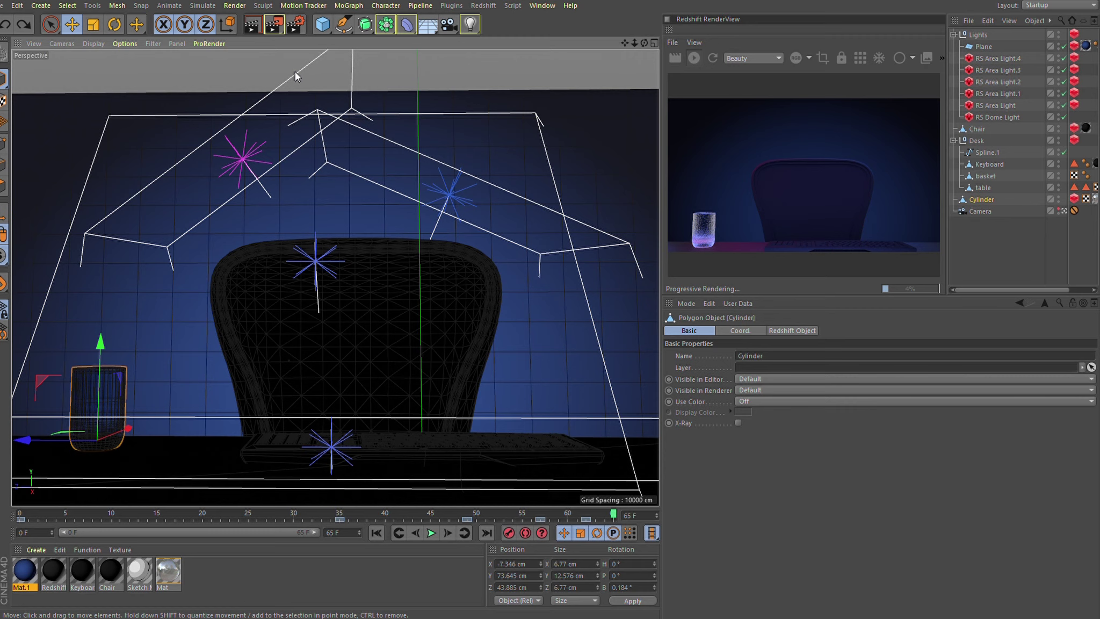
left_click(134, 583)
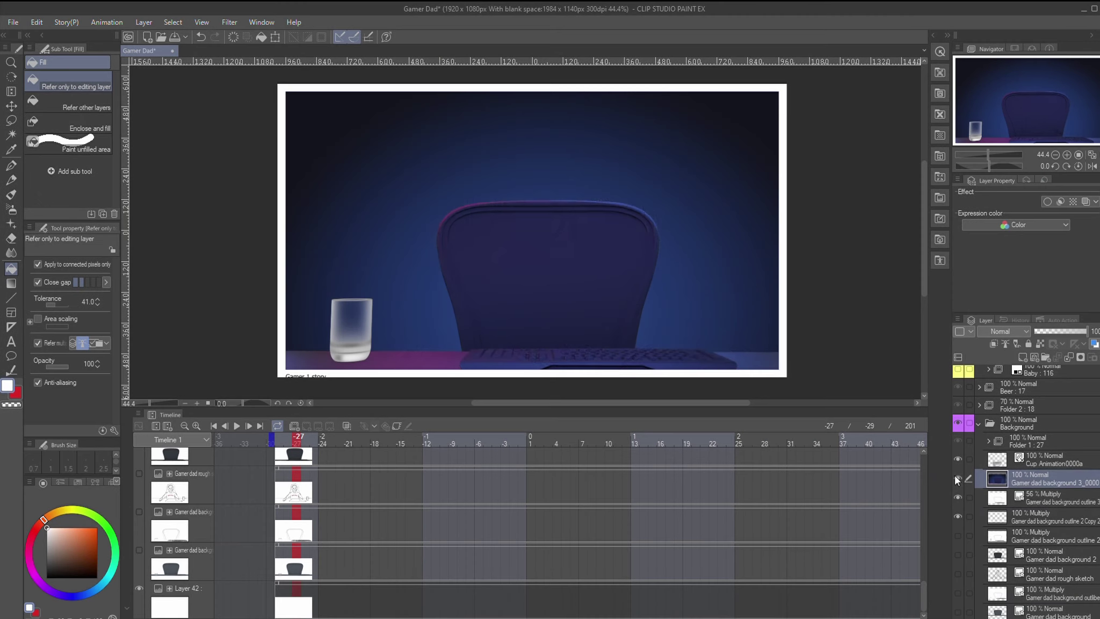
In Clip Studio Paint, restore the Gamer dad background 3 layer below its outline layer and toggle the background layers off and on.
key("ctrl+z")
left_click(957, 479)
left_click_drag(957, 516, 954, 464)
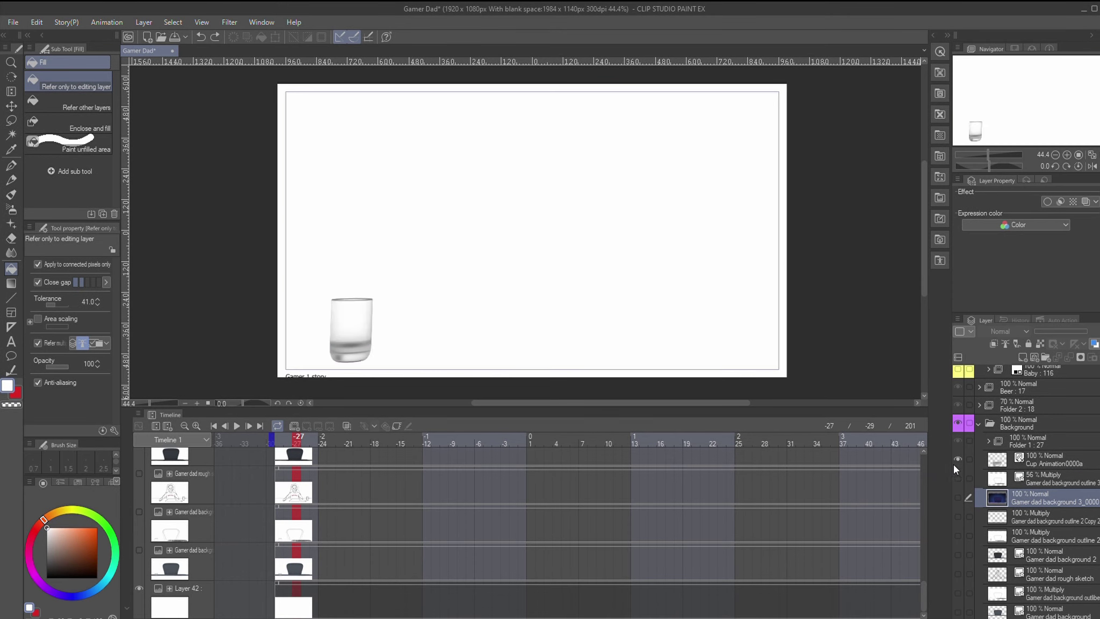
left_click(955, 496)
left_click(957, 459)
left_click(958, 478)
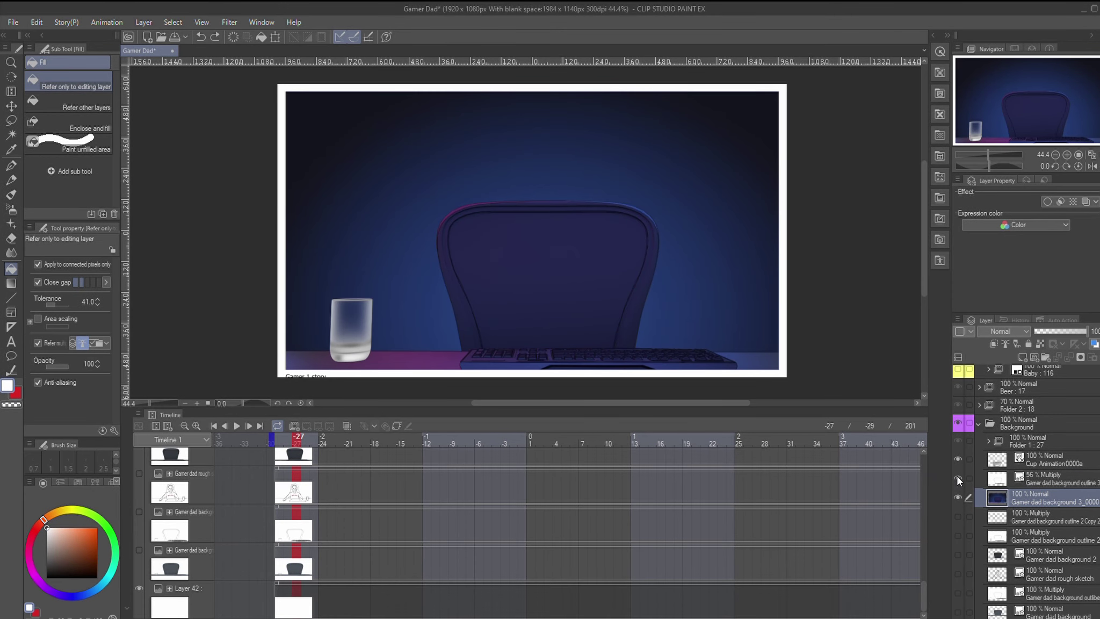
Set the Multiply outline layer above the Gamer dad background 3 image to 100% opacity.
left_click(1035, 511)
left_click(1036, 473)
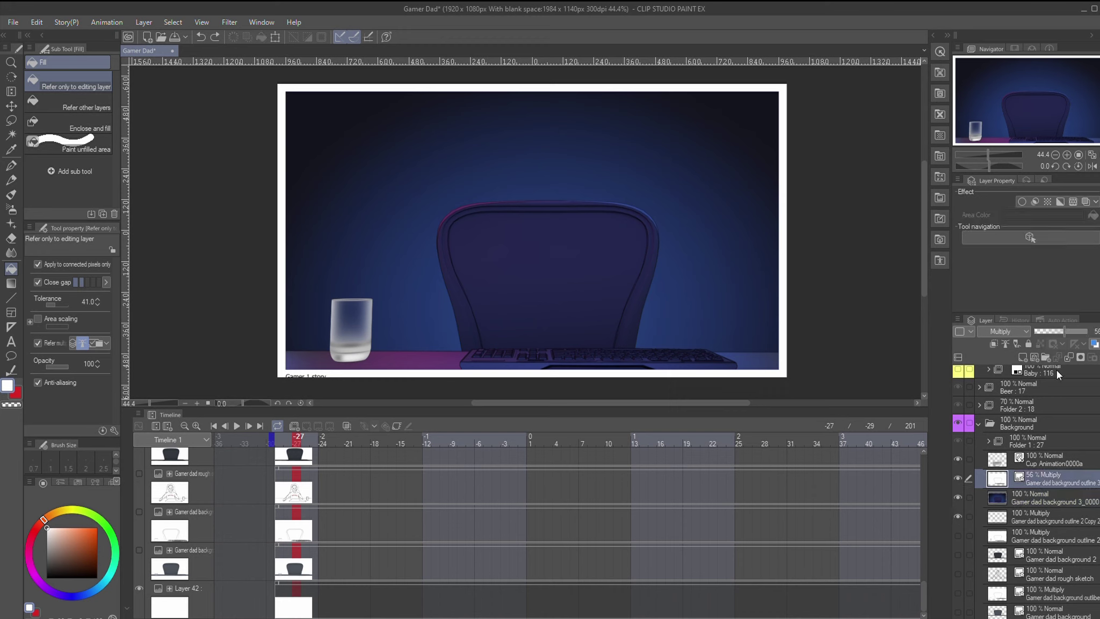
left_click(1086, 331)
Collapse the Background folder and show the DAD folder's rough animation at the timeline's first frame, -29.
left_click(978, 424)
left_click(957, 393)
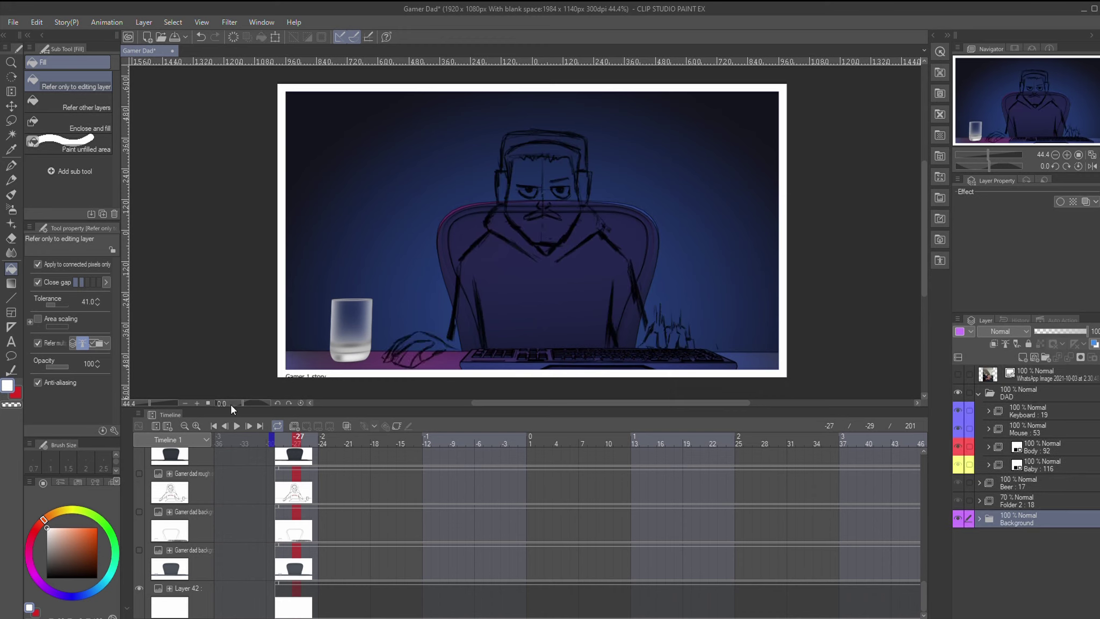
left_click(272, 438)
scroll(329, 504, "up", 10)
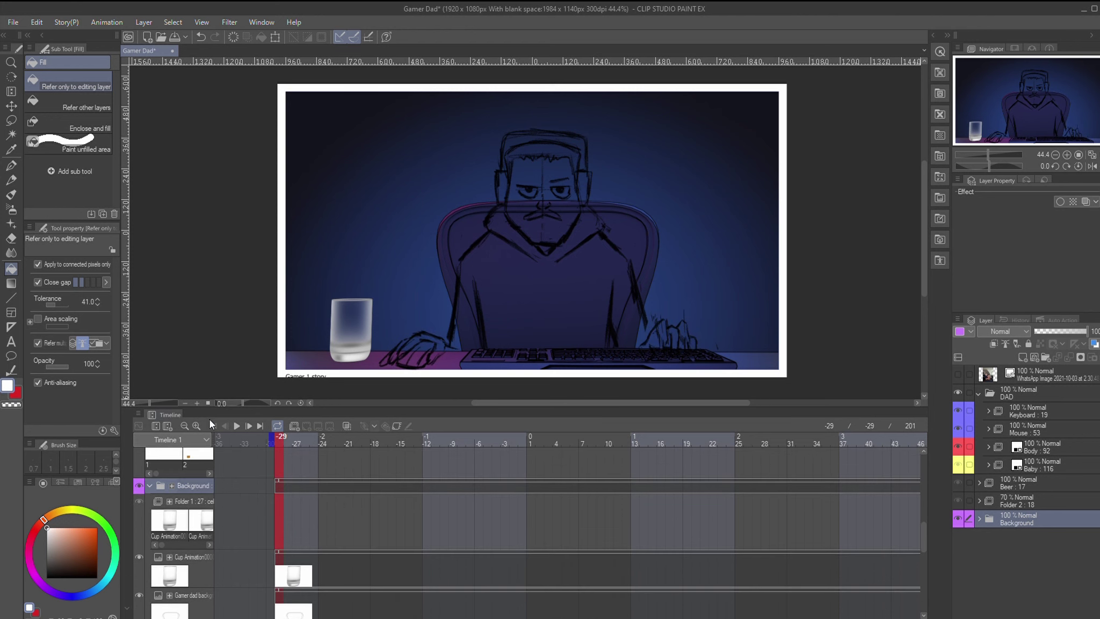
left_click(183, 424)
left_click(183, 424)
scroll(460, 518, "up", 1)
scroll(460, 516, "up", 3)
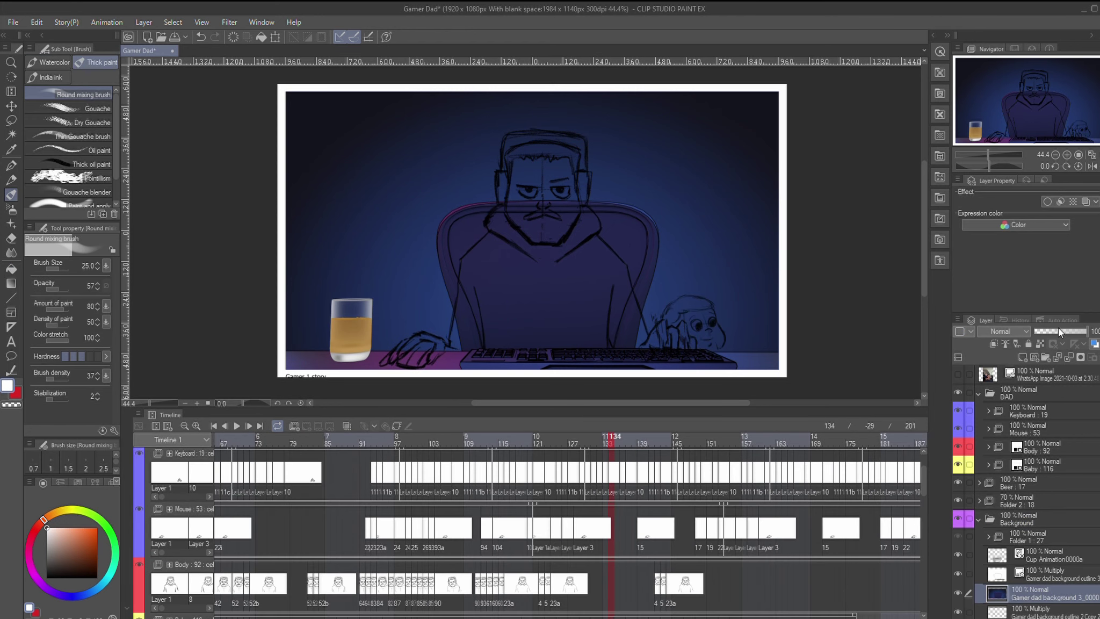
Lower the Gamer dad background 3 layer's opacity to 90% and play the rough animation from its first frame.
mouse_move(1085, 332)
left_mouse_down()
mouse_move(1071, 332)
mouse_move(1083, 332)
left_mouse_up()
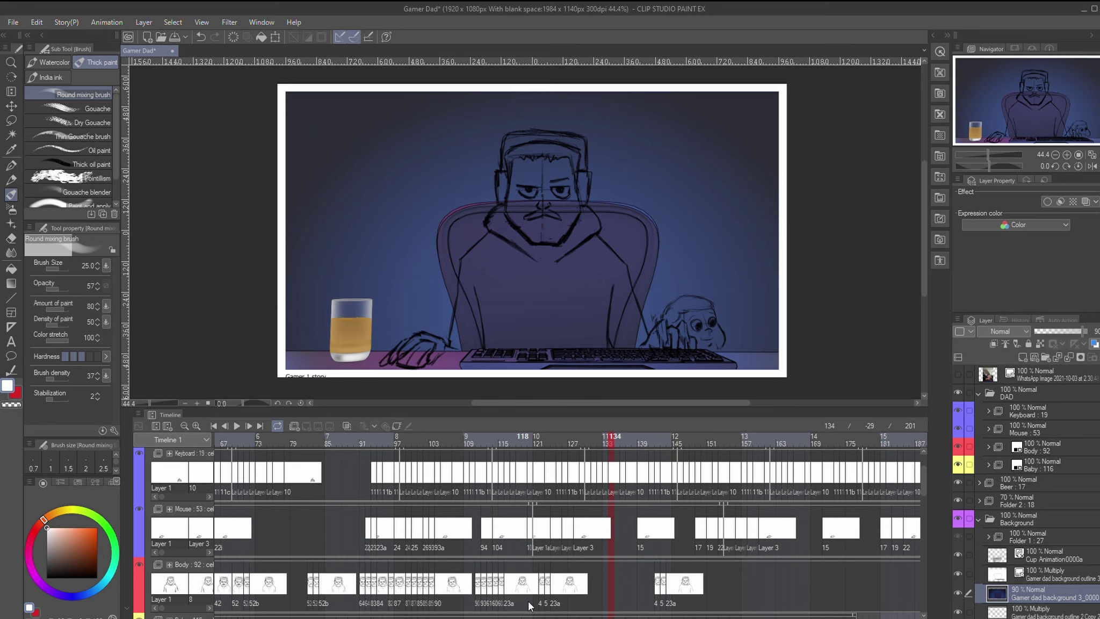
left_click(583, 576)
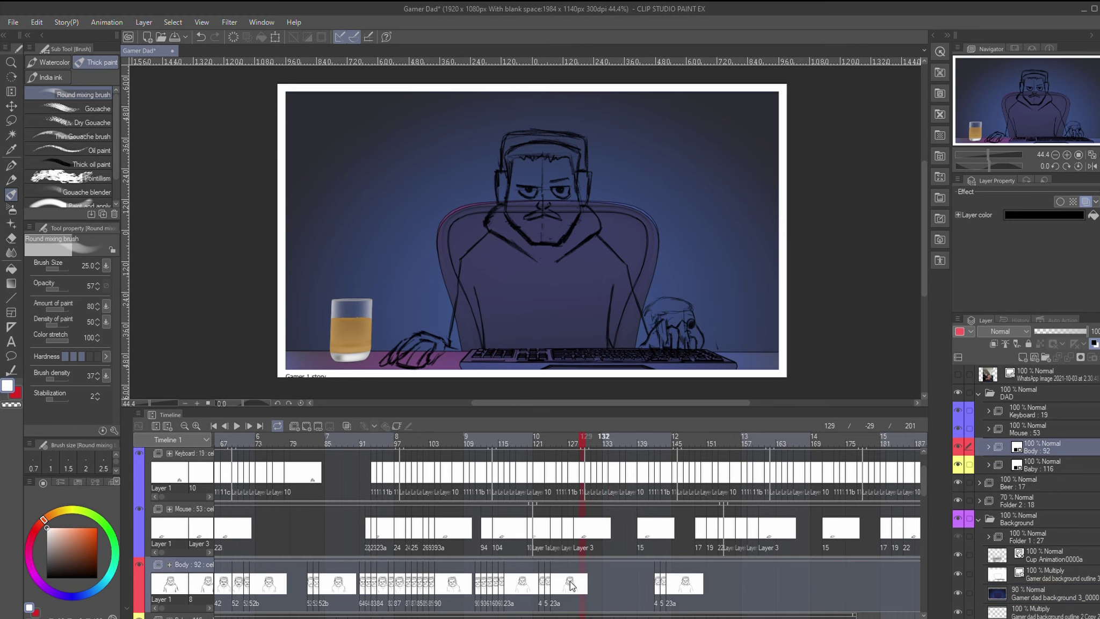
left_click_drag(578, 618, 265, 611)
left_click(332, 439)
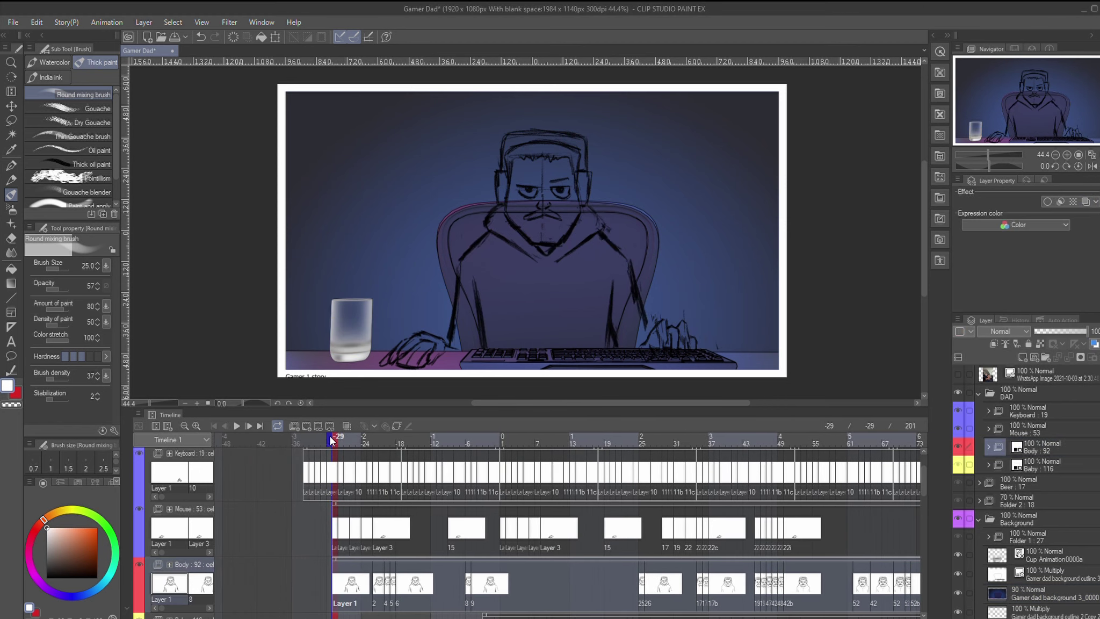
key("space")
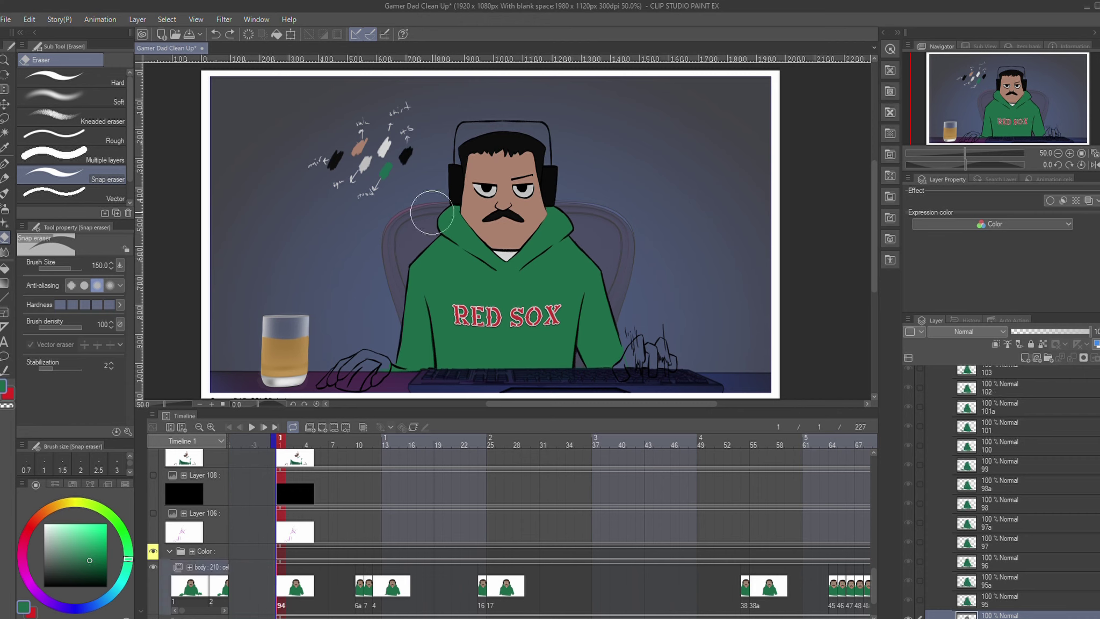
Erase all flat colour from the dad's body cel 94 and choose Auto select with Selection for referred layers.
mouse_move(460, 108)
left_mouse_down()
mouse_move(484, 161)
mouse_move(364, 285)
mouse_move(349, 371)
mouse_move(601, 237)
mouse_move(387, 352)
mouse_move(635, 333)
mouse_move(515, 291)
mouse_move(529, 253)
left_mouse_up()
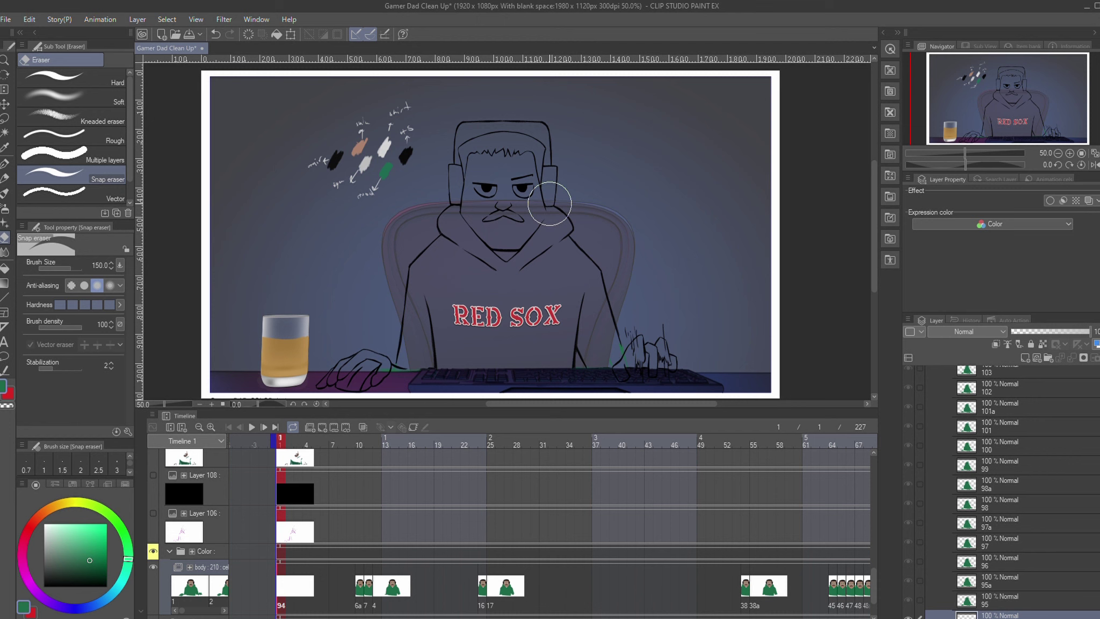
left_click(5, 133)
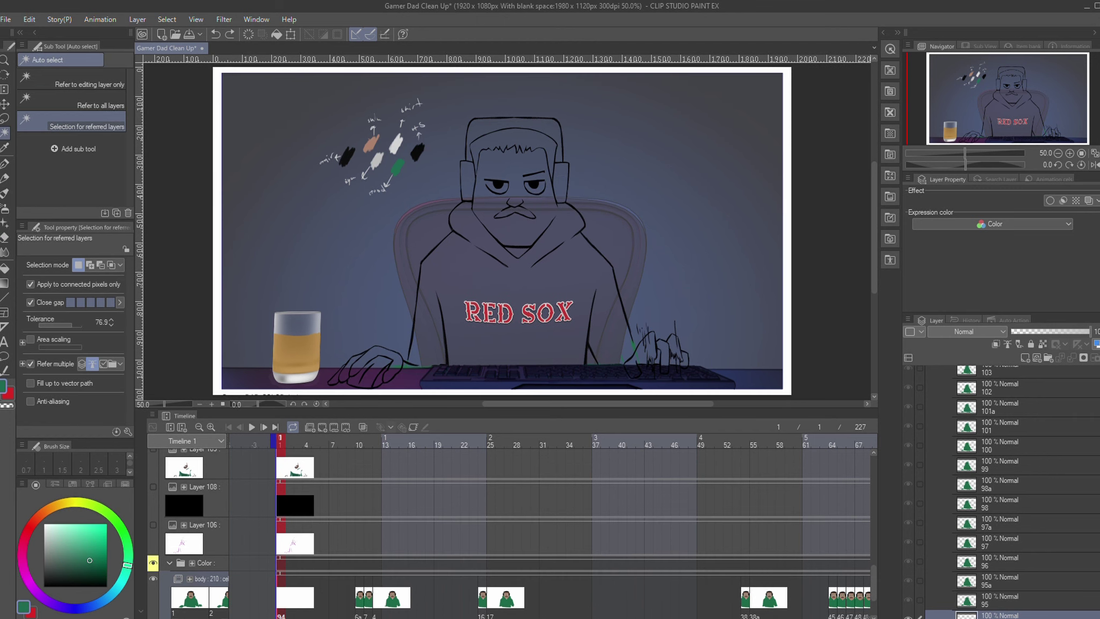
Collapse the Dad folder inside DAD FOLDERS and reselect the emptied body colour cel at frame 1.
left_click_drag(1099, 454, 1099, 392)
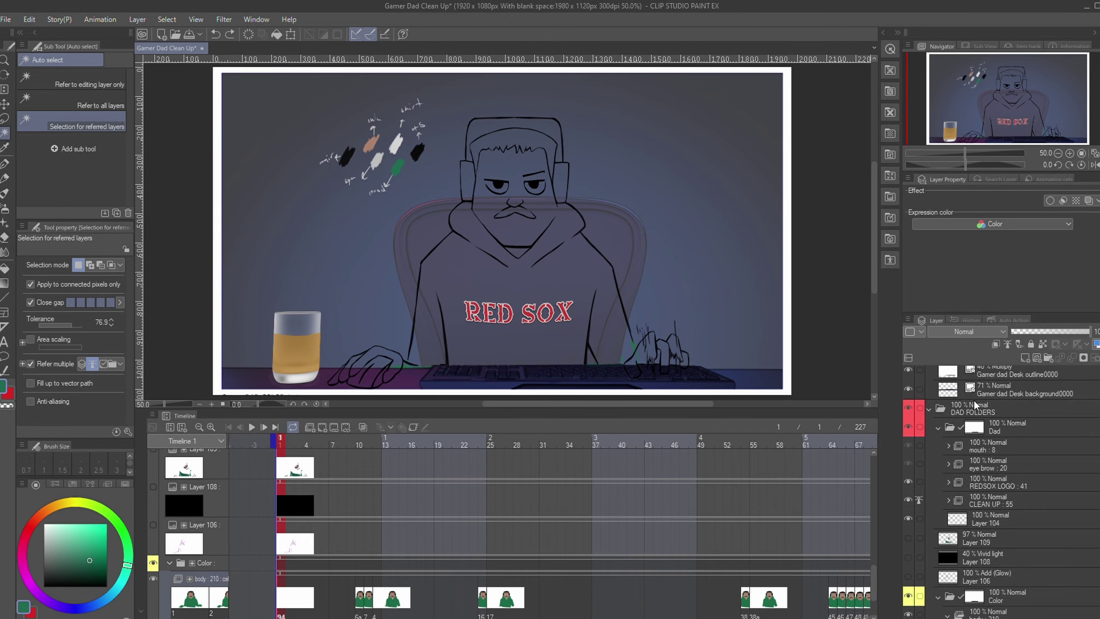
left_click(973, 408)
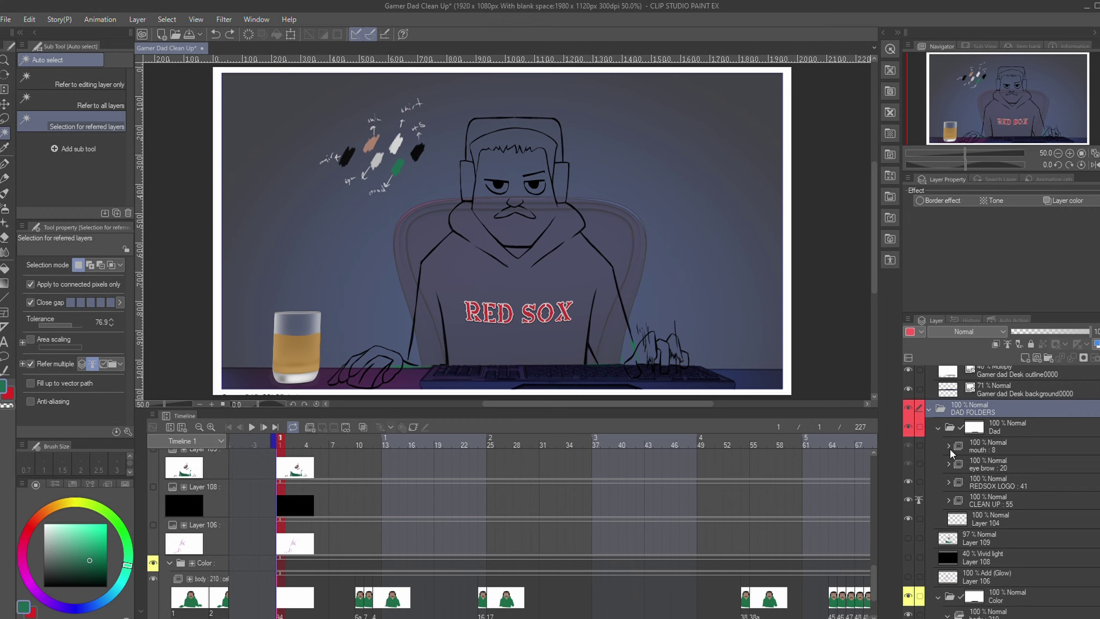
left_click(936, 428)
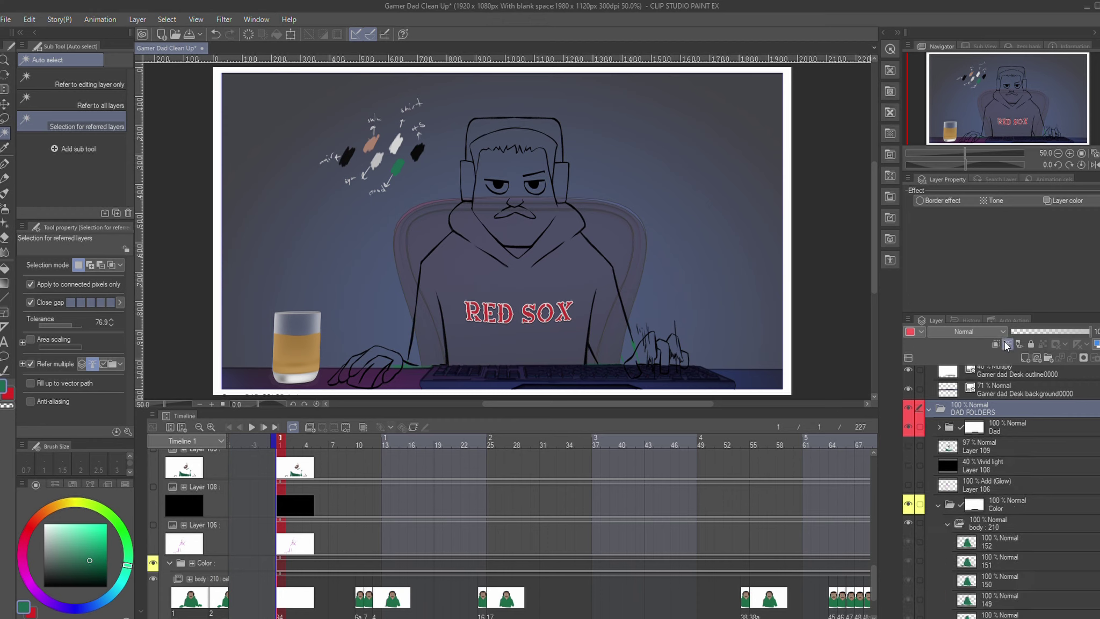
left_click(281, 597)
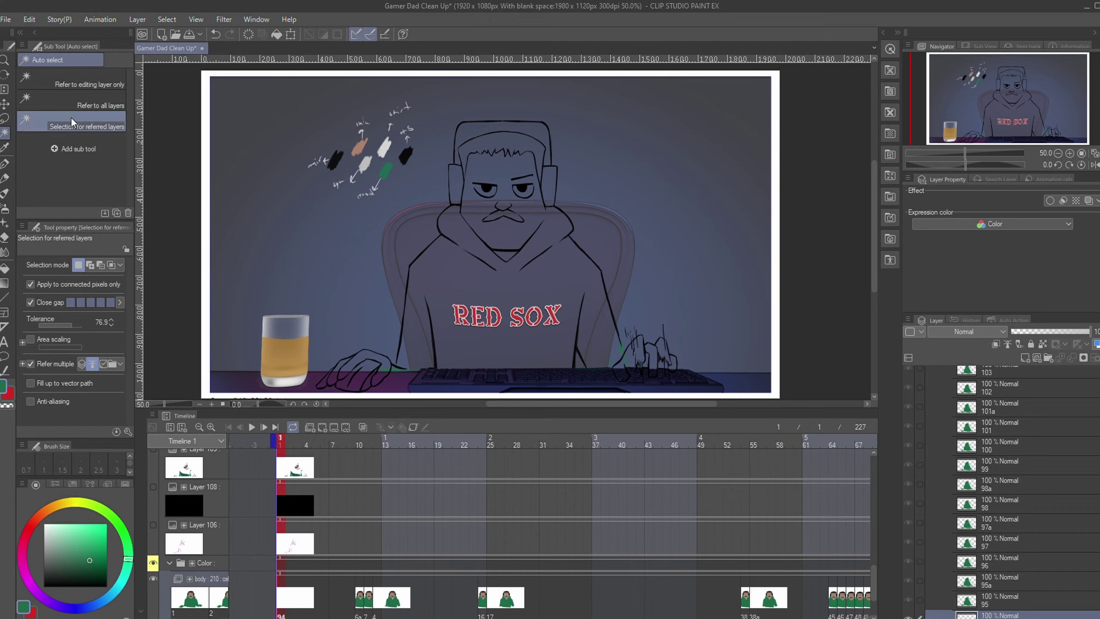
left_click_drag(418, 335, 430, 331)
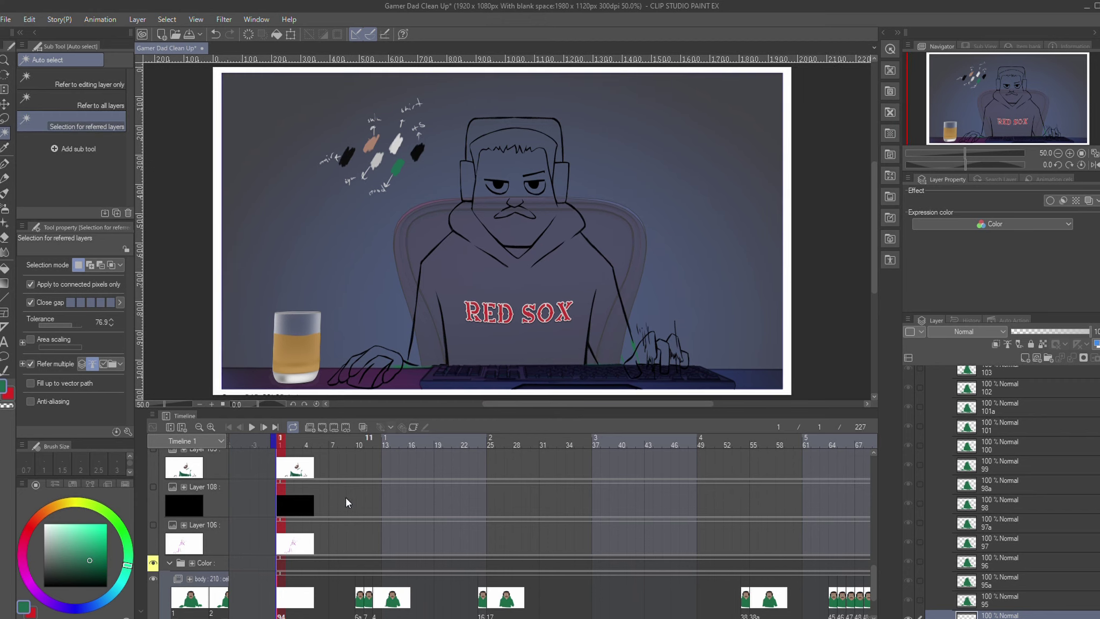
Fill the body cel with the hoodie green, then select and delete the fill outside the character's outline and deselect.
left_click(606, 177)
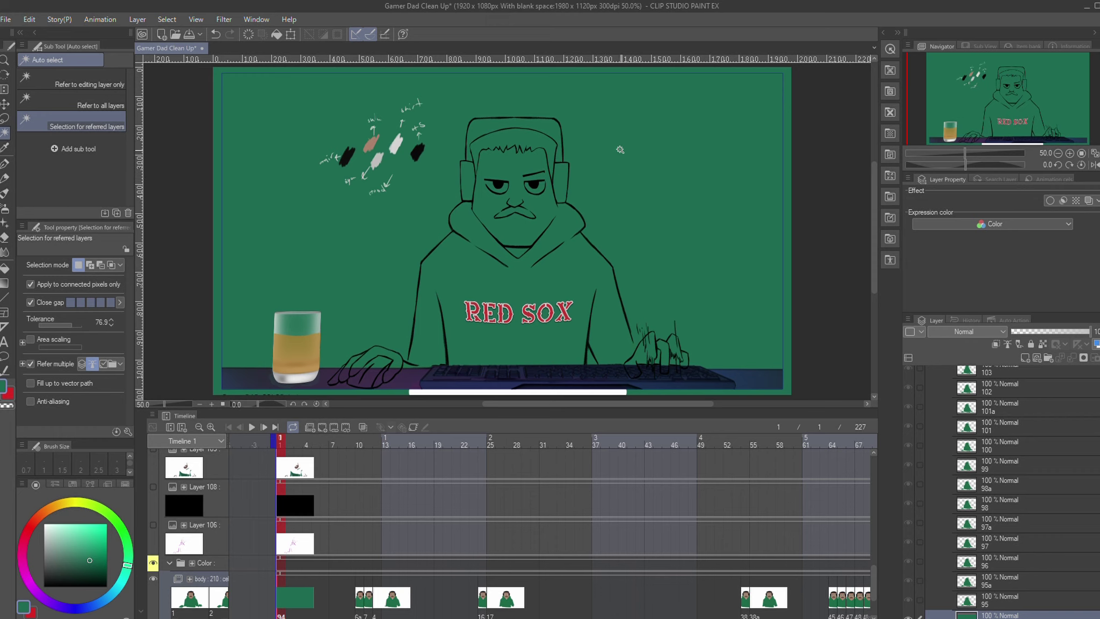
left_click(429, 214)
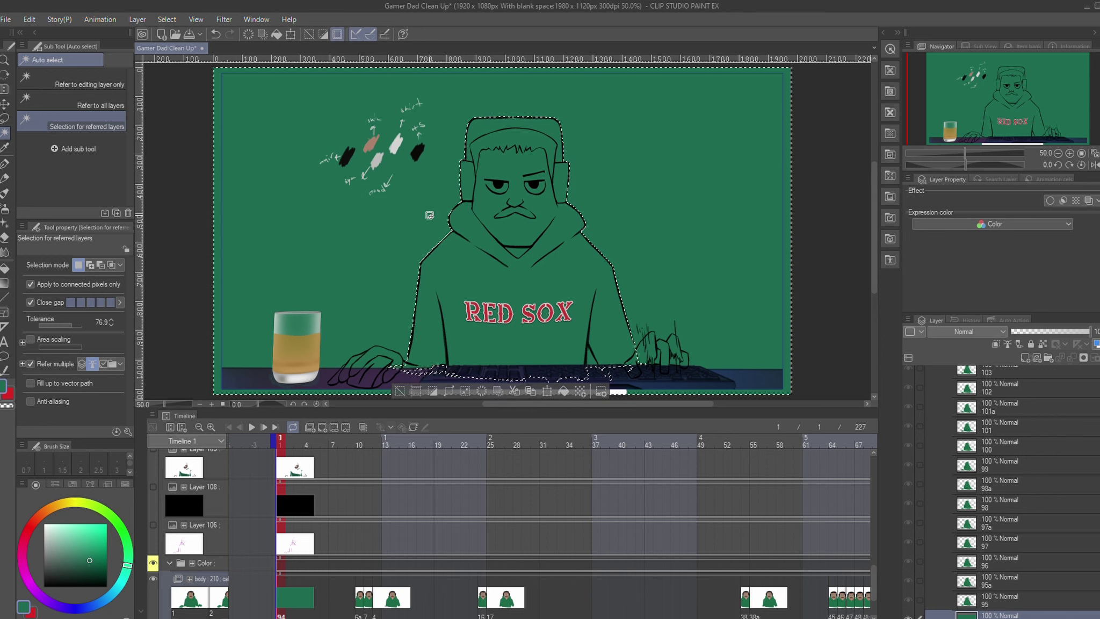
key("Delete")
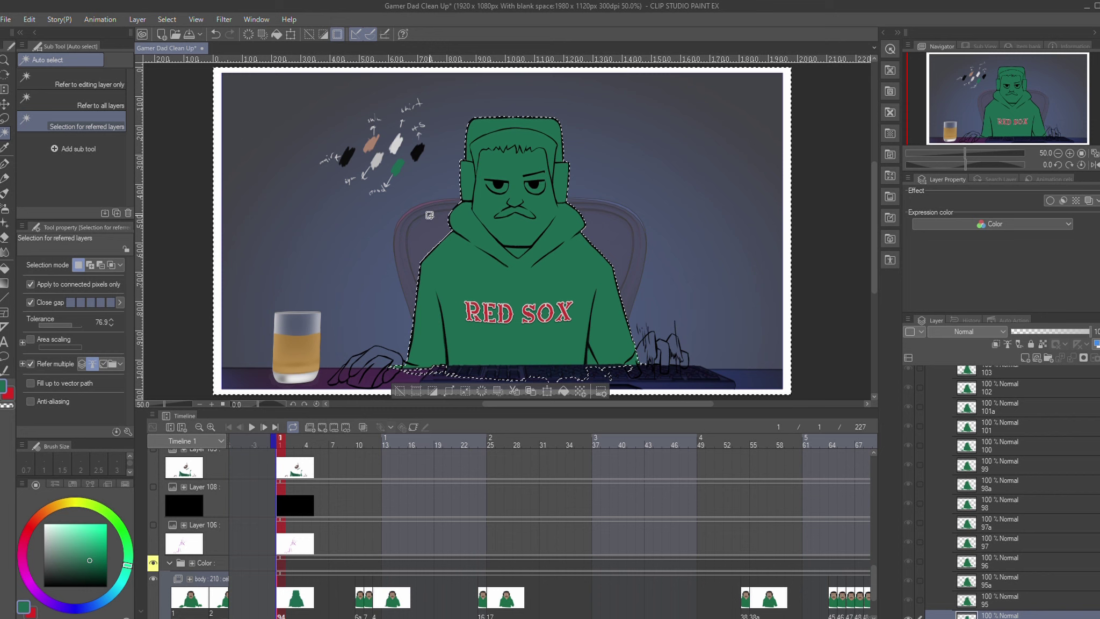
key("ctrl+d")
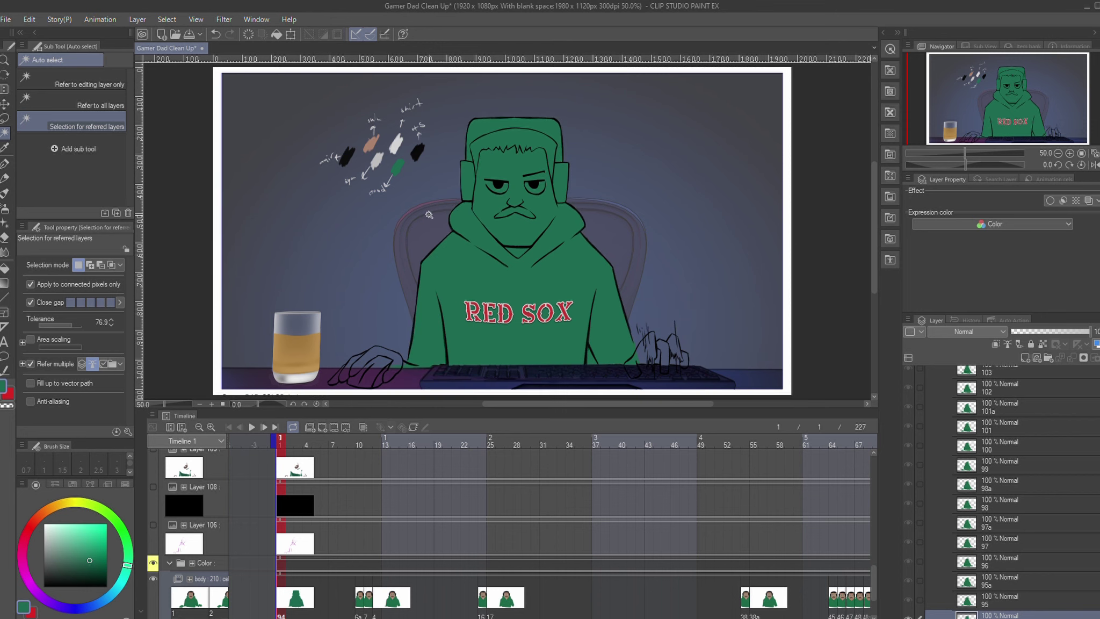
Try to clear the green inside the headphone band and inspect the band's line edges up close.
left_click(482, 127)
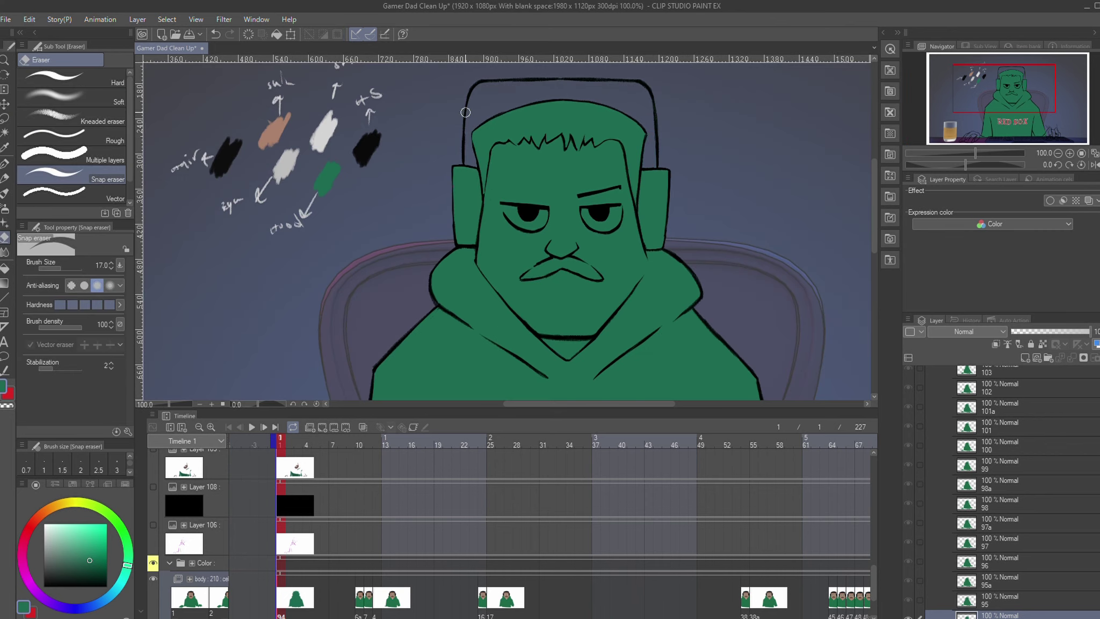
scroll(460, 107, "up", 3)
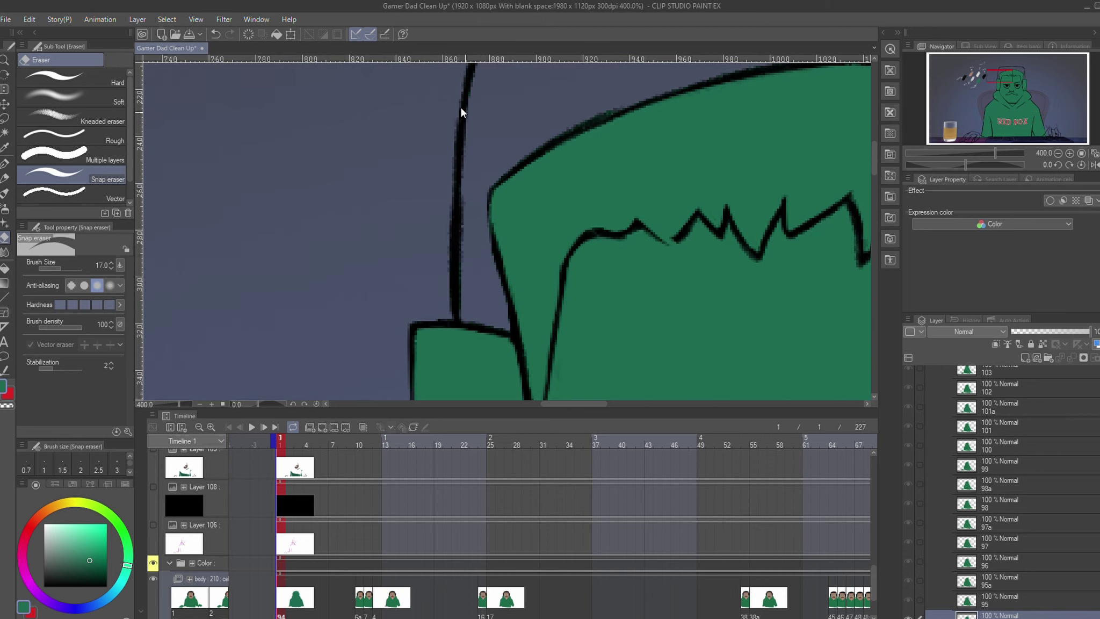
scroll(460, 108, "down", 2)
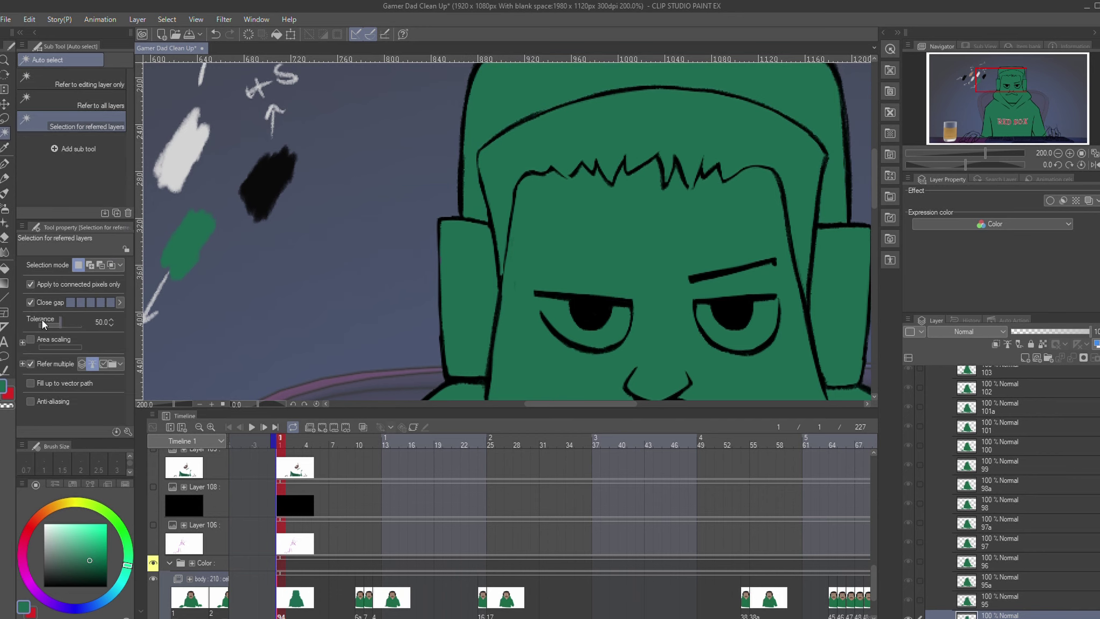
Reduce the Auto select tolerance to 6.8 and delete the green between the headphone band and the hair.
left_click(44, 321)
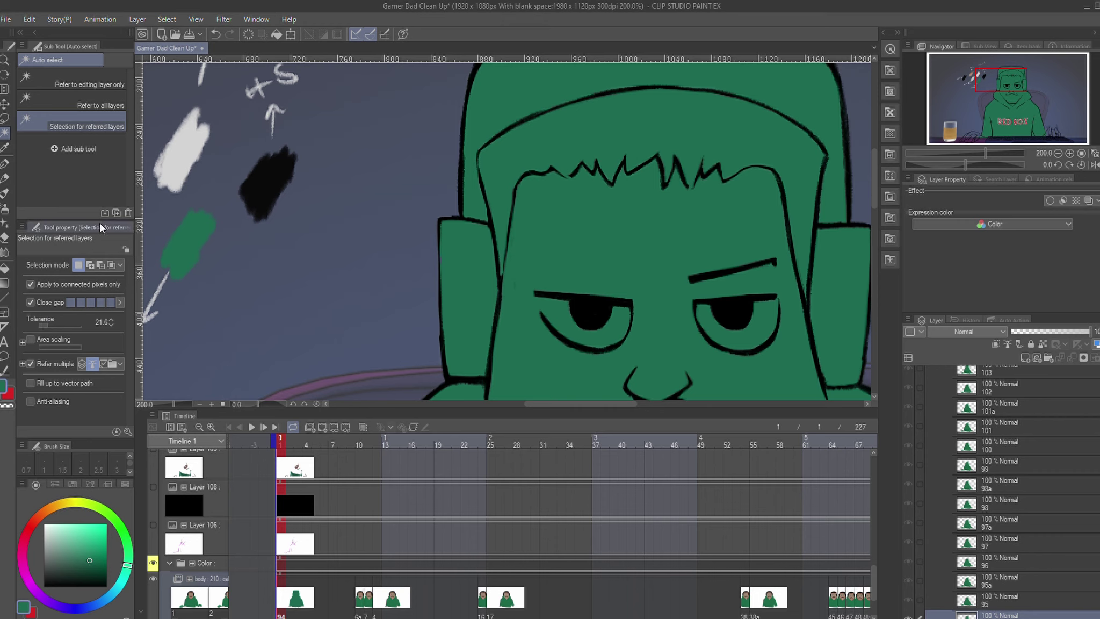
left_click(37, 320)
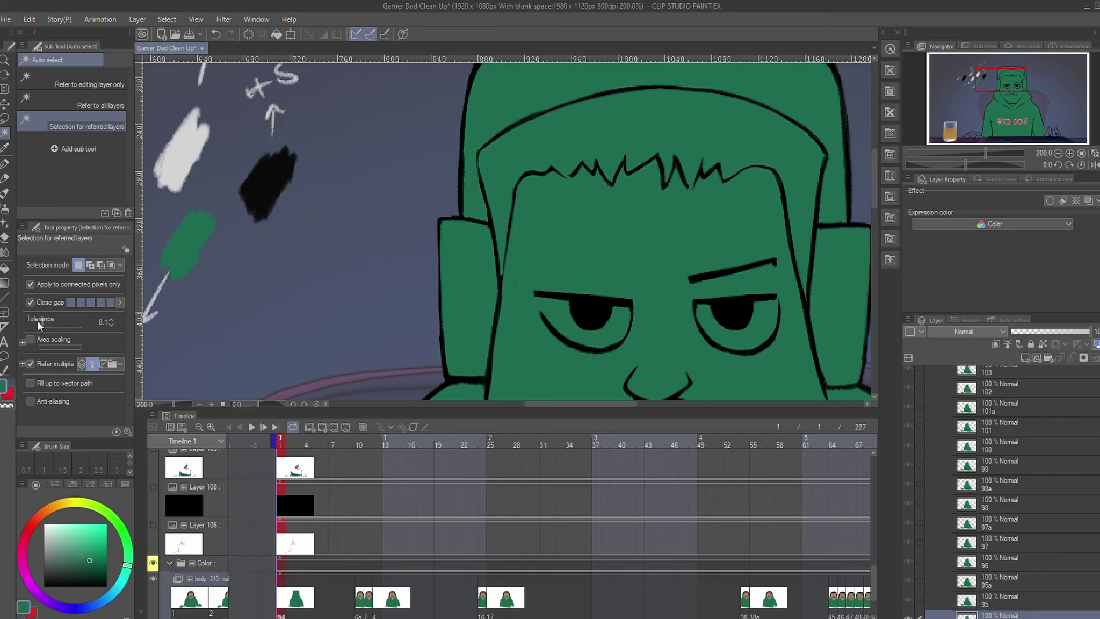
left_click(497, 99)
key("Delete")
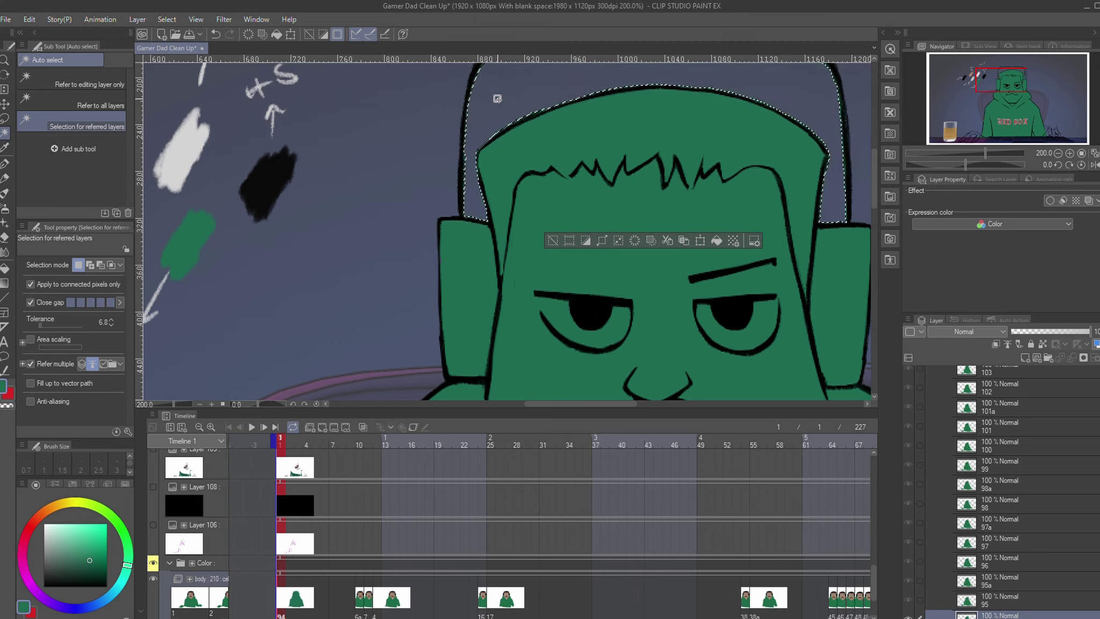
key("ctrl+d")
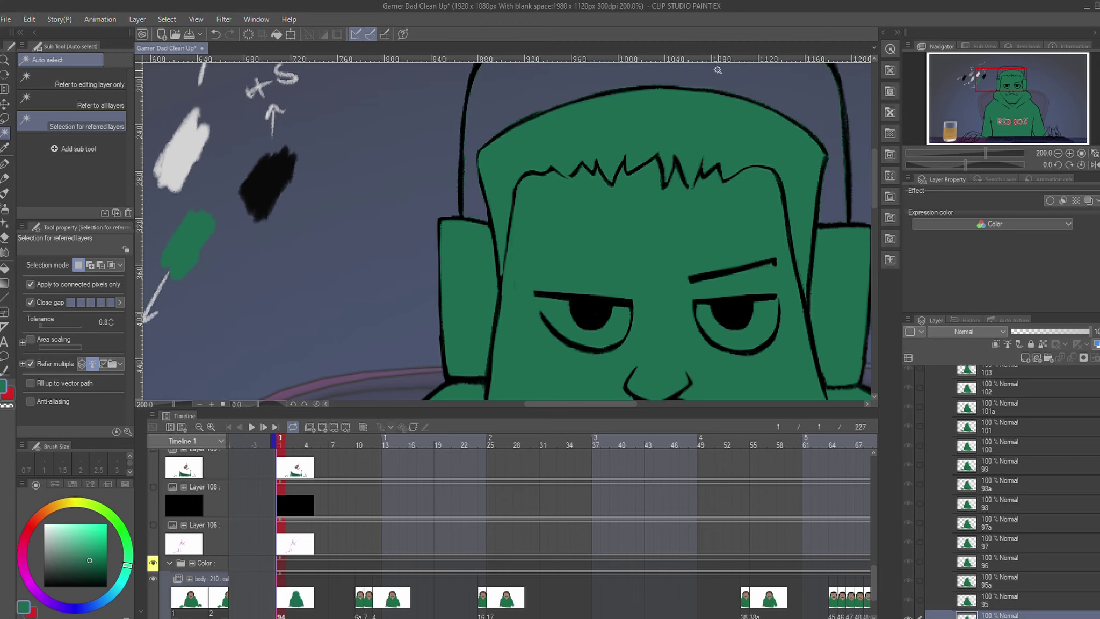
Restore the green inside the headphone band, set the Auto select tolerance to 50 and clear that area again up to the outlines.
left_click_drag(754, 88, 643, 209)
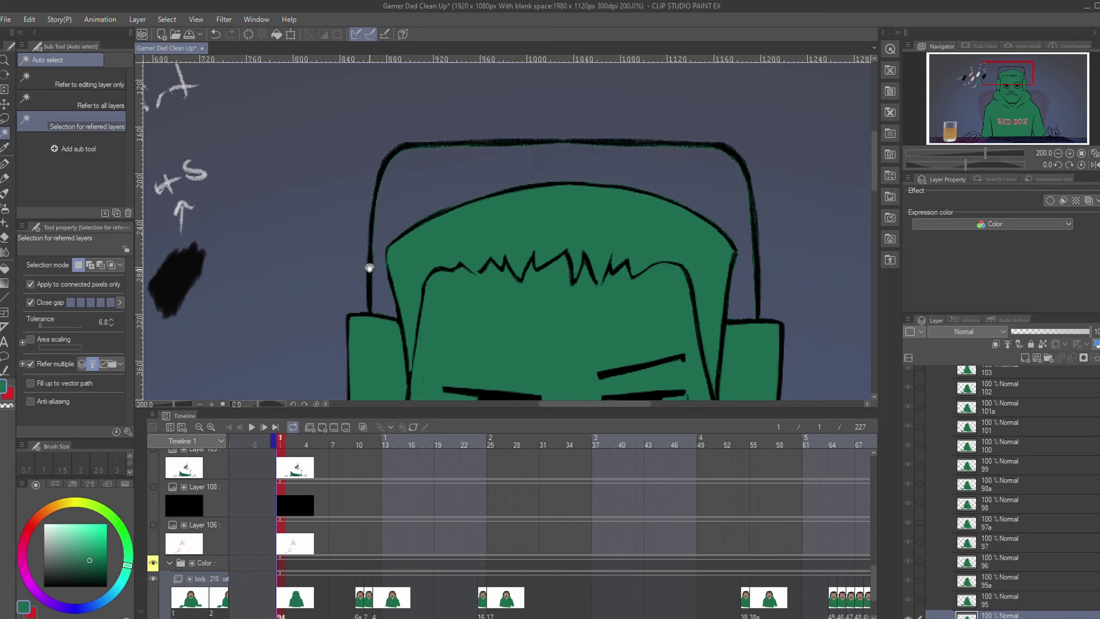
left_click(378, 190)
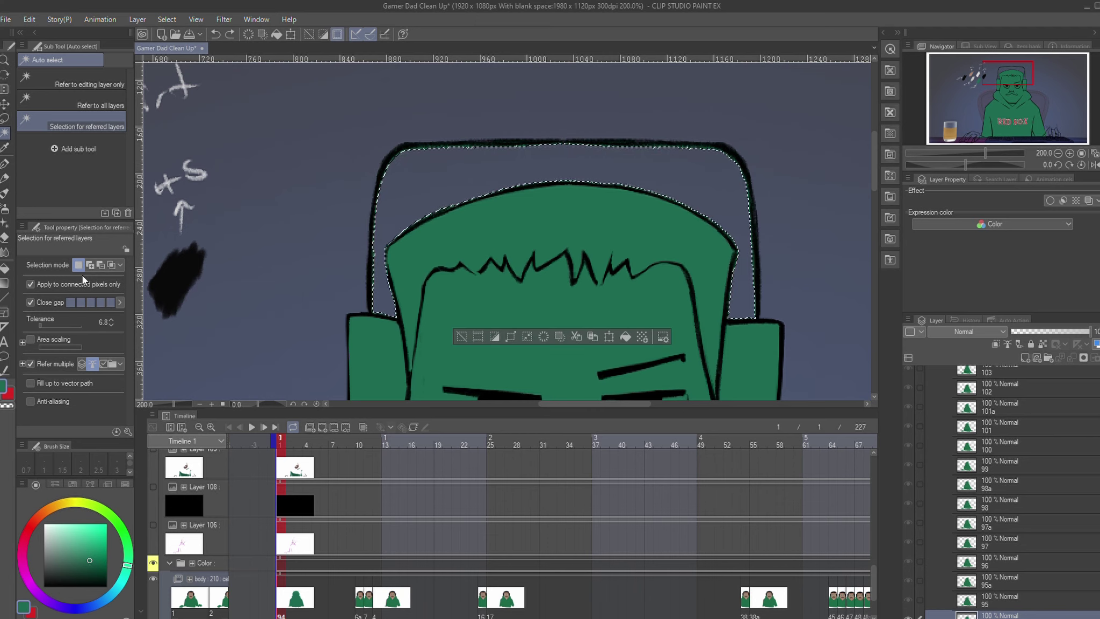
key("alt+BackSpace")
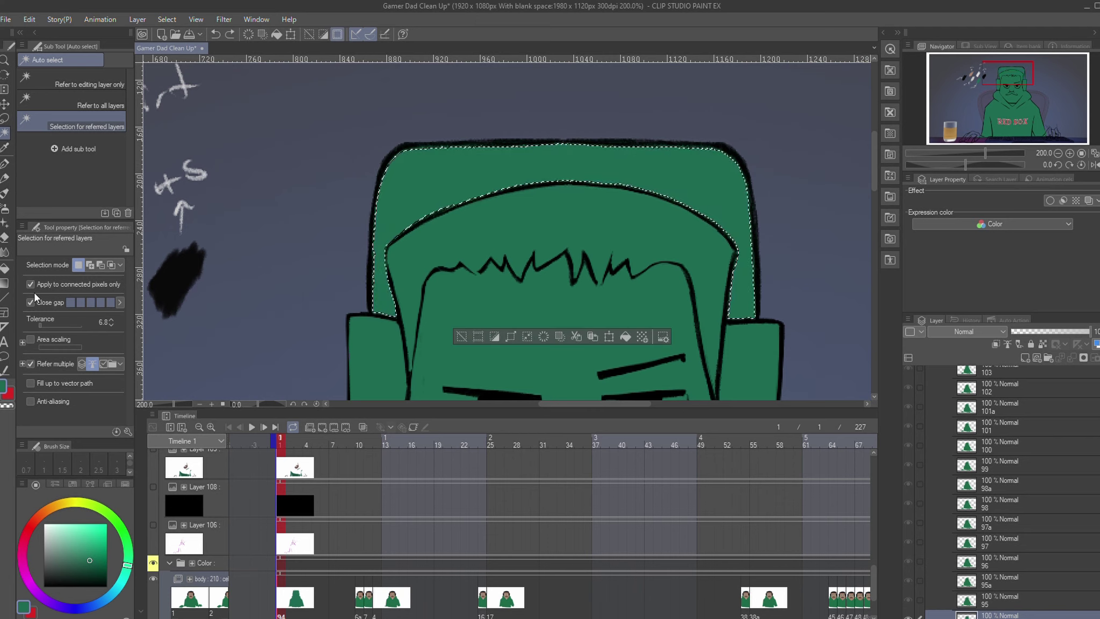
left_click(56, 323)
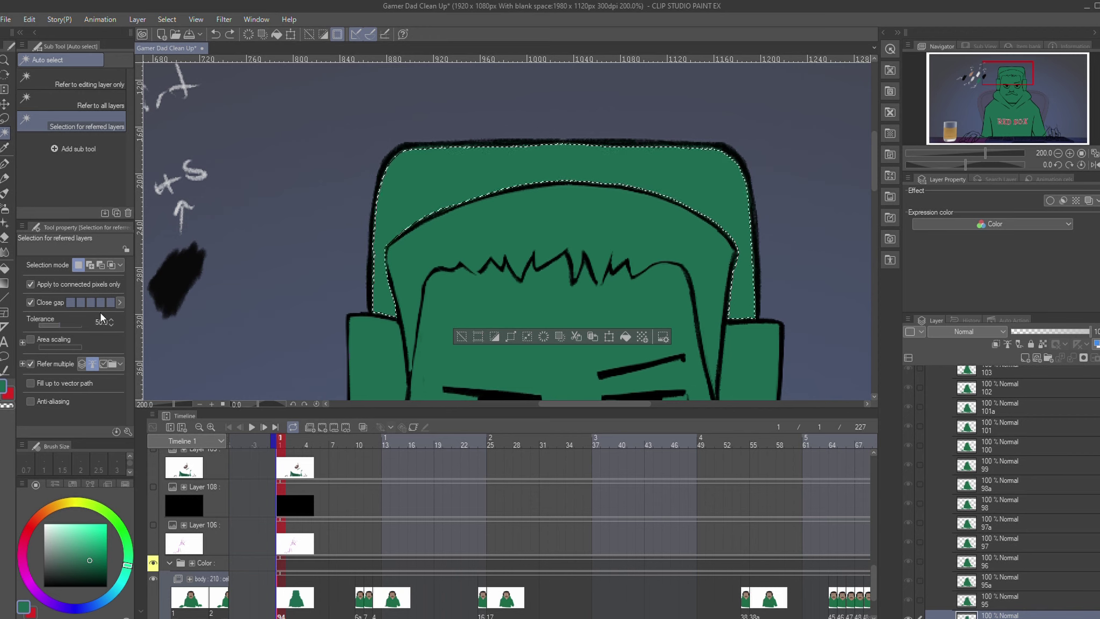
key("ctrl+d")
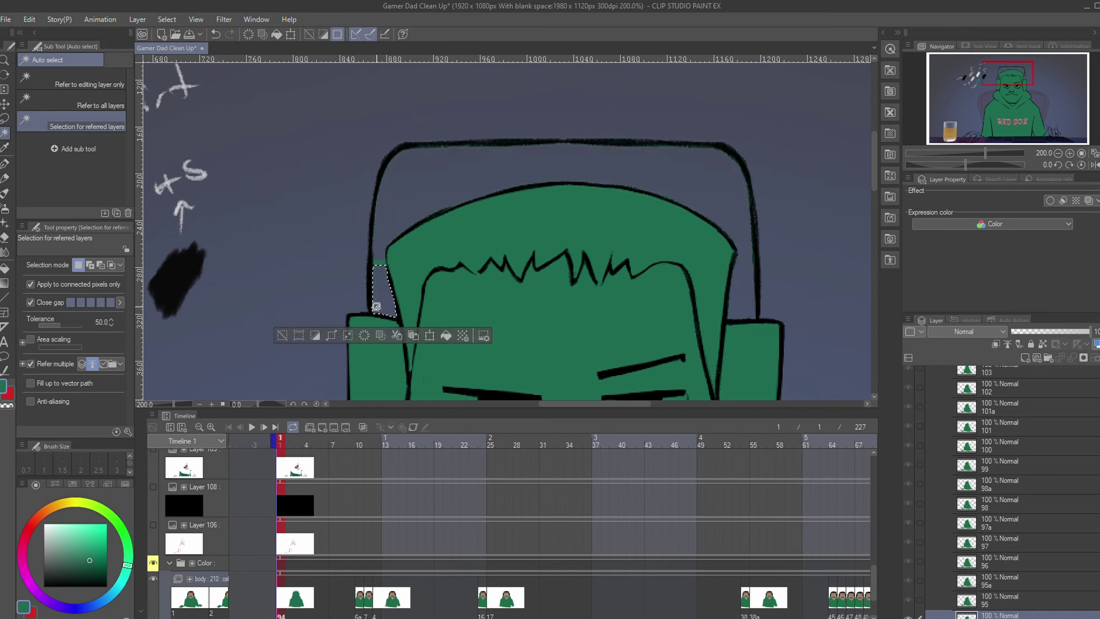
Deselect and erase the leftover green strip between the headphone band and the hair with a smaller Snap eraser.
key("e")
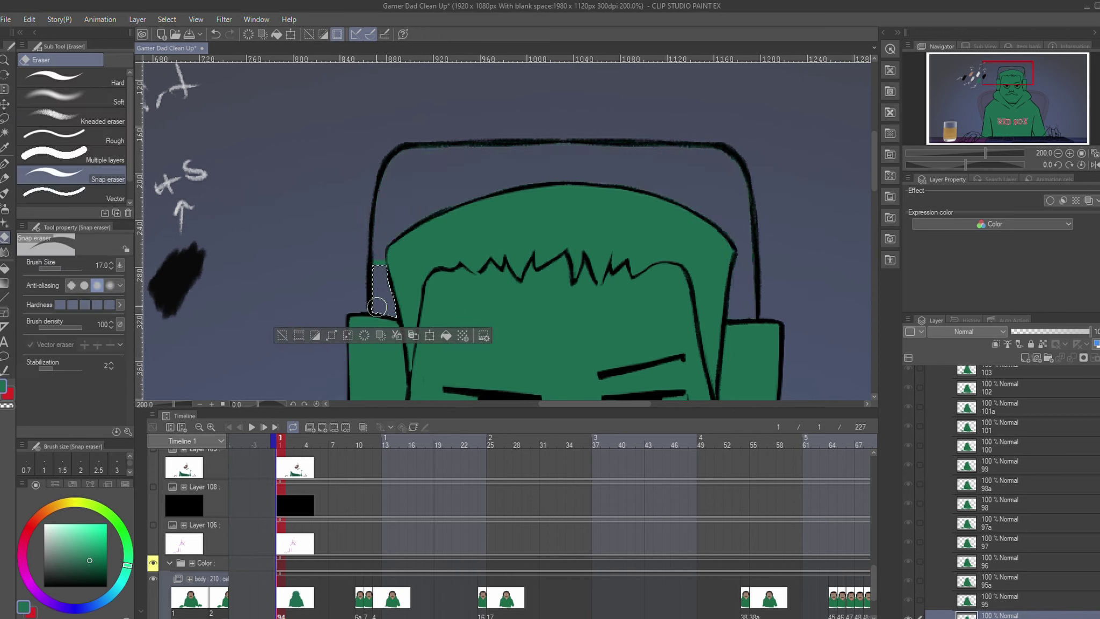
key("ctrl+d")
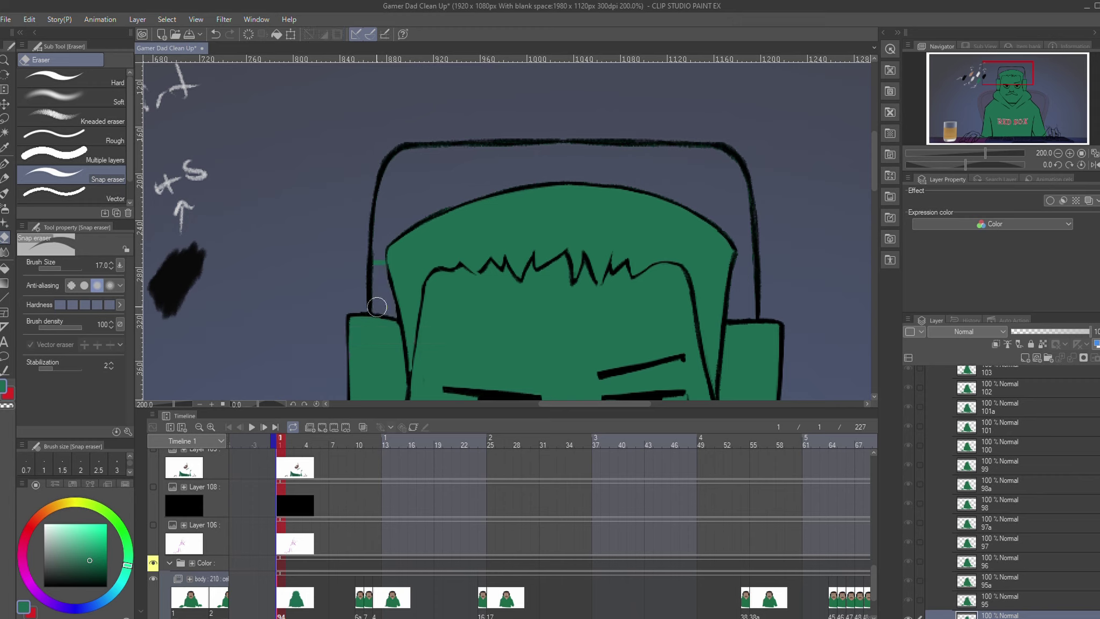
key("bracketleft")
key("bracketleft")
key("bracketleft")
key("bracketleft")
left_click_drag(382, 258, 379, 269)
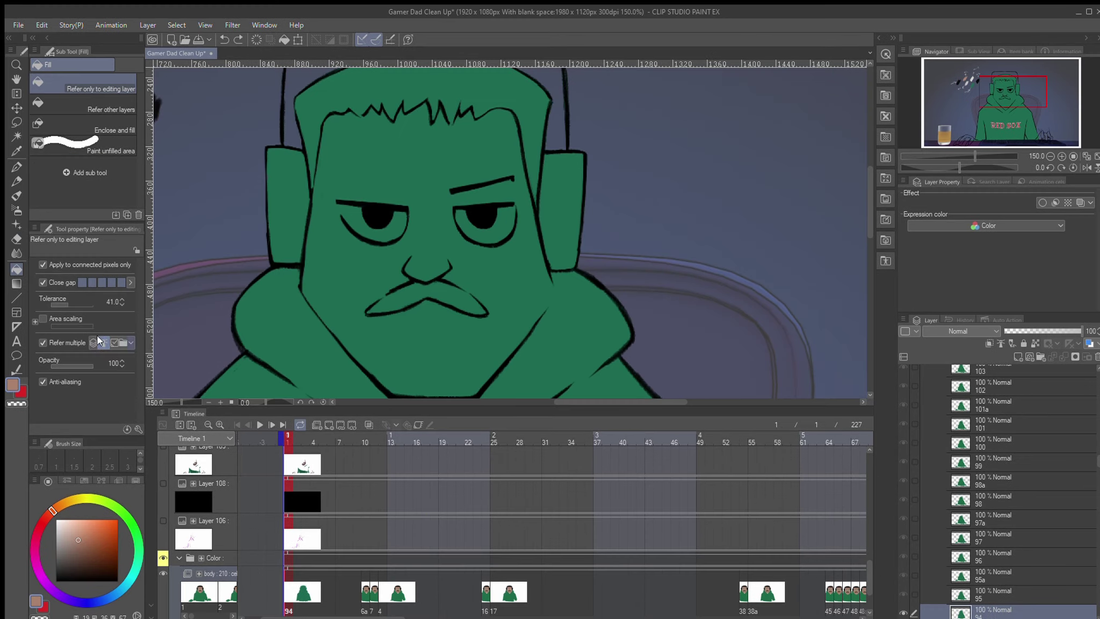
Close the gap in the face outline beside the jaw with a skin-coloured Mechanical pencil line.
key("p")
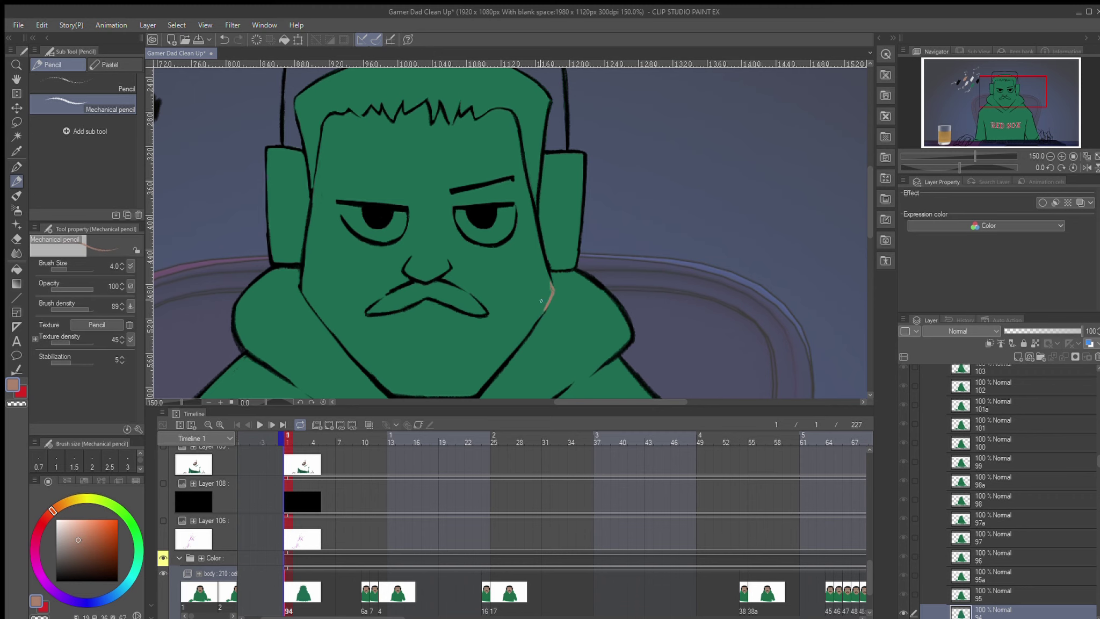
scroll(538, 277, "down", 1)
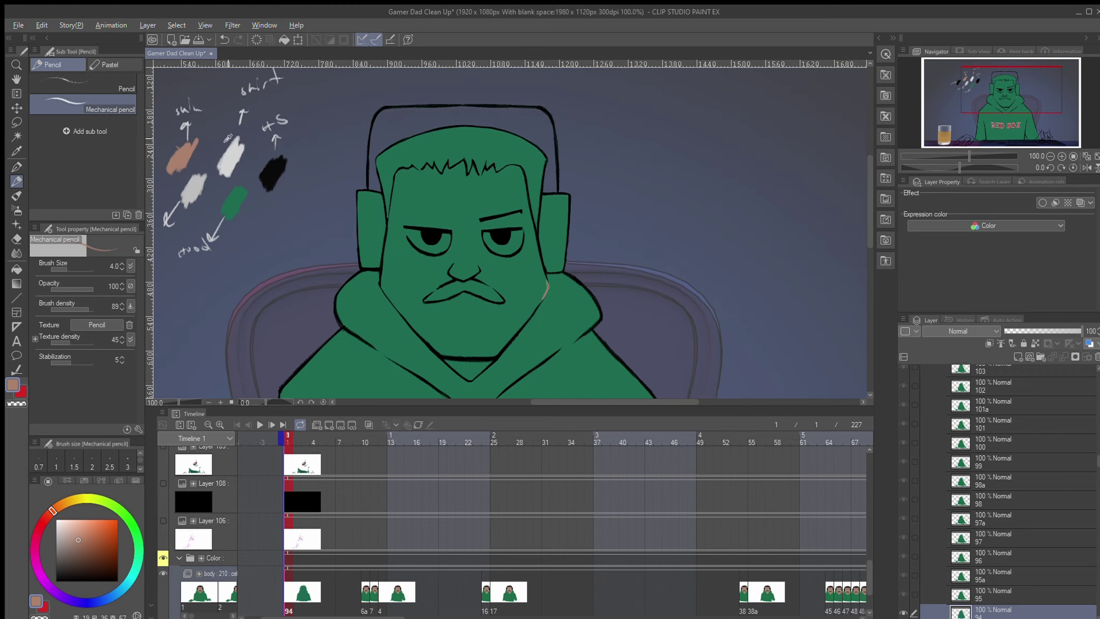
Try to fill the eye white with the light grey swatch colour using the Refer only to editing layer fill.
left_click(189, 189, "alt")
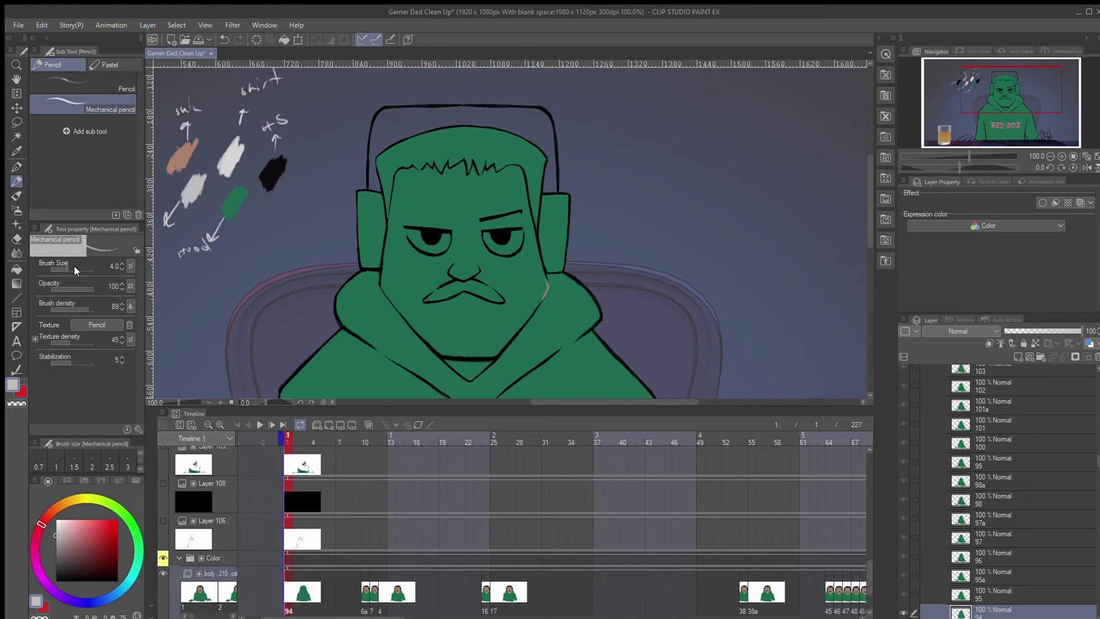
key("g")
key("g")
left_click(439, 248)
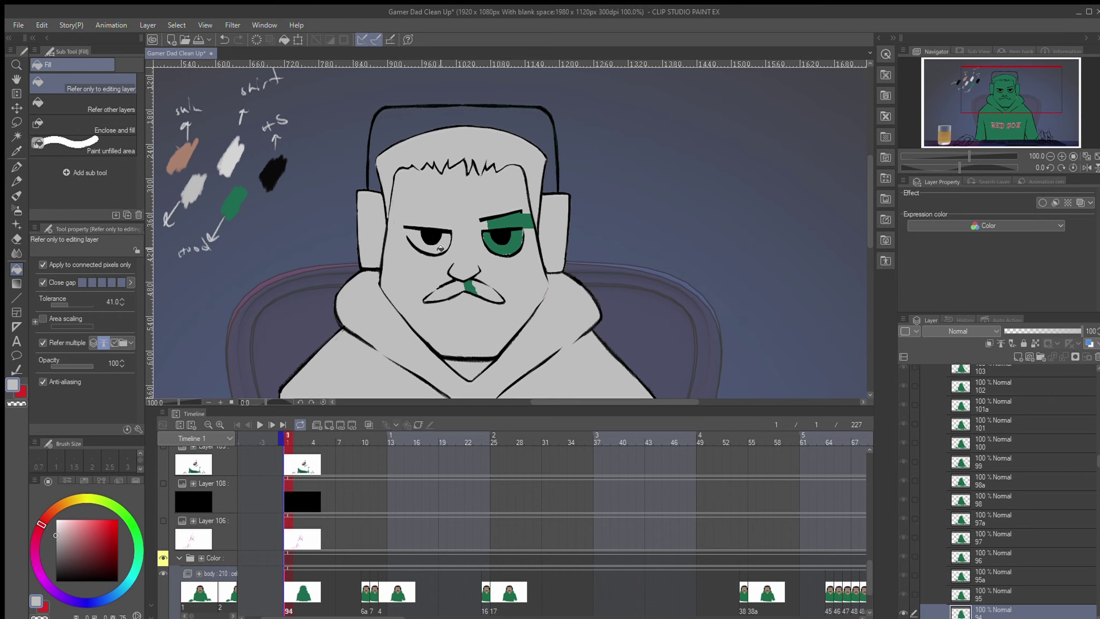
key("ctrl+z")
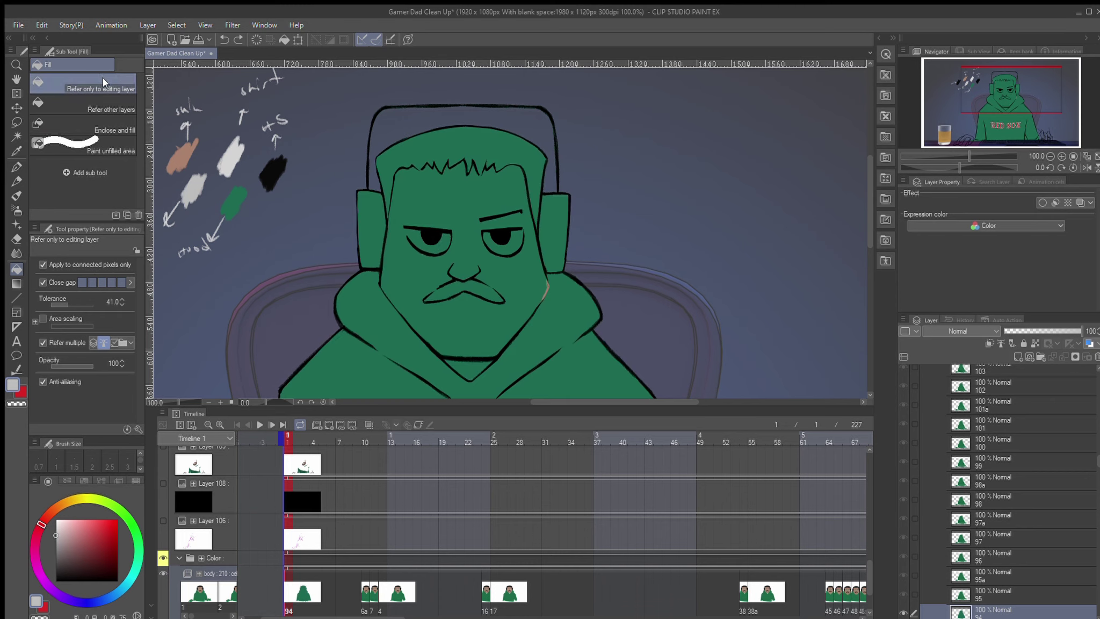
Fill the face with the sampled skin swatch colour using the Refer other layers fill.
left_click(81, 149)
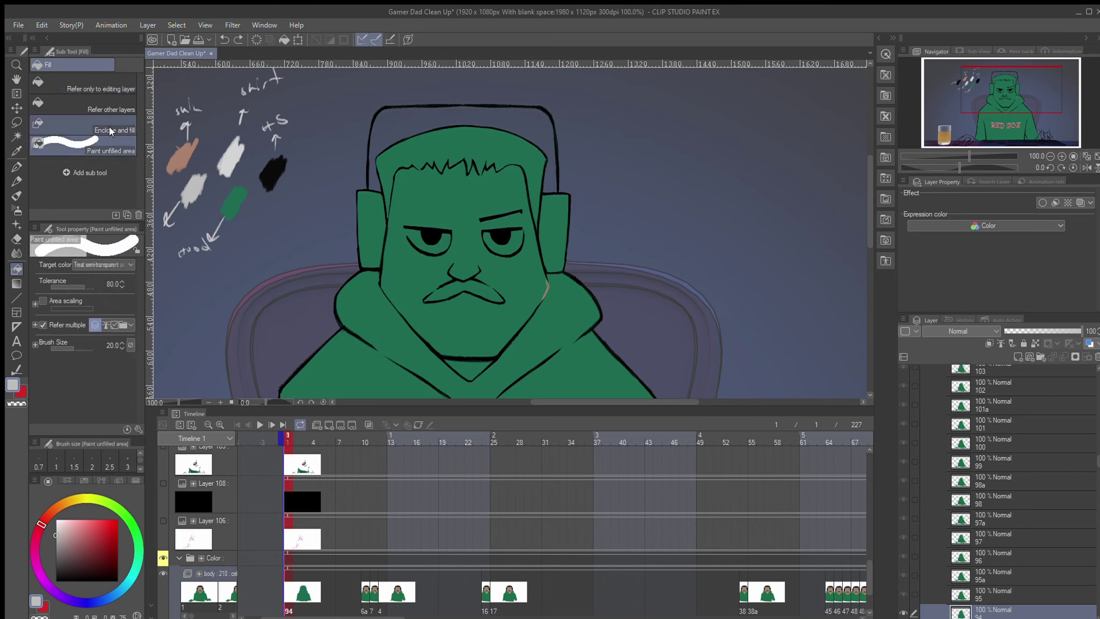
left_click(107, 105)
left_click(183, 154, "alt")
left_click(428, 264)
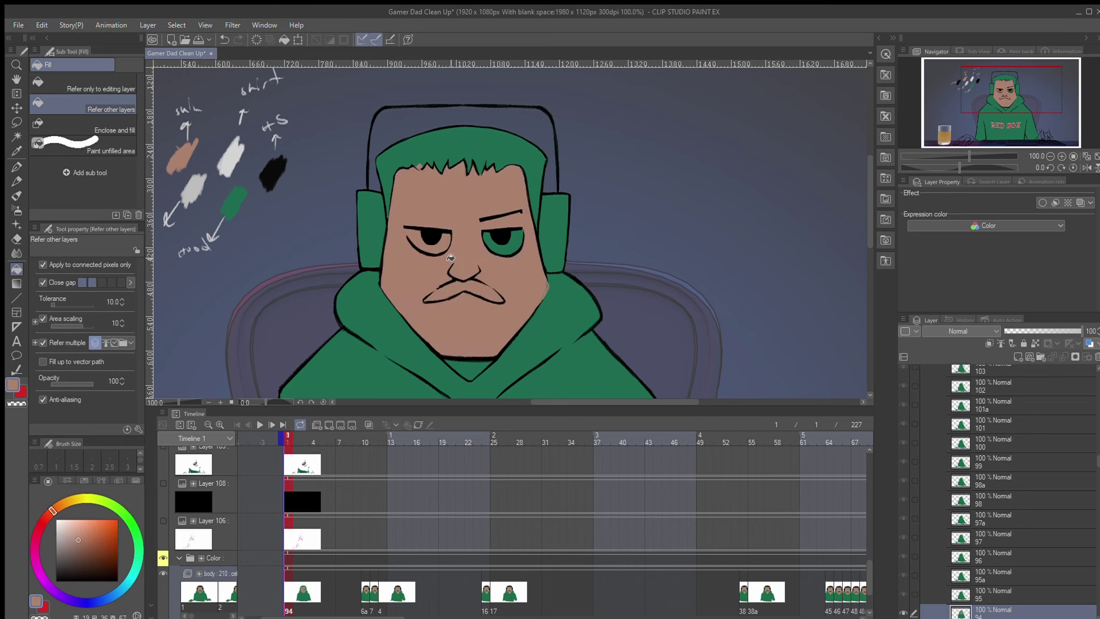
Sample the black headphone swatch and fill both ear cups with it.
left_click(273, 171, "alt")
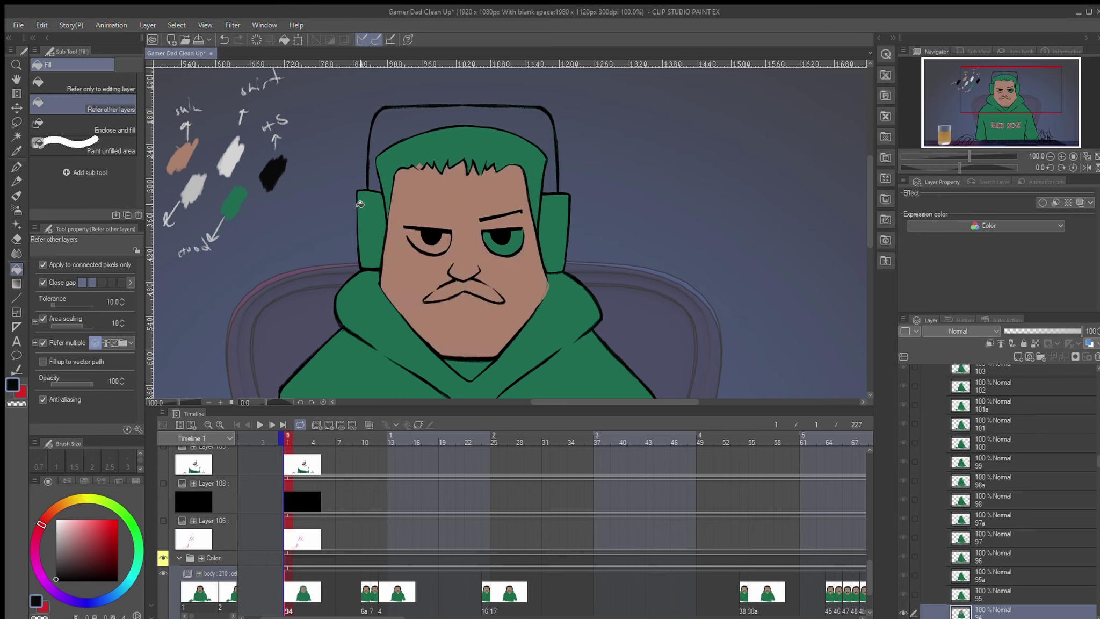
left_click(360, 204)
left_click(562, 218)
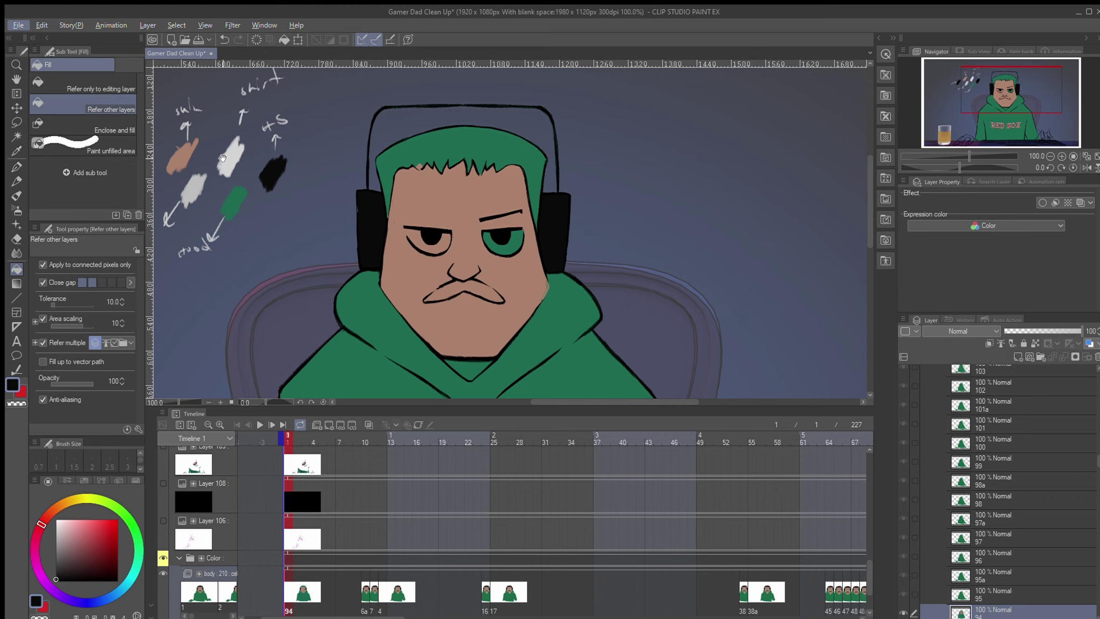
Fill the hair with the black hair swatch colour, then sample that black for the Mechanical pencil.
left_click_drag(398, 271, 442, 269)
left_click(180, 177, "alt")
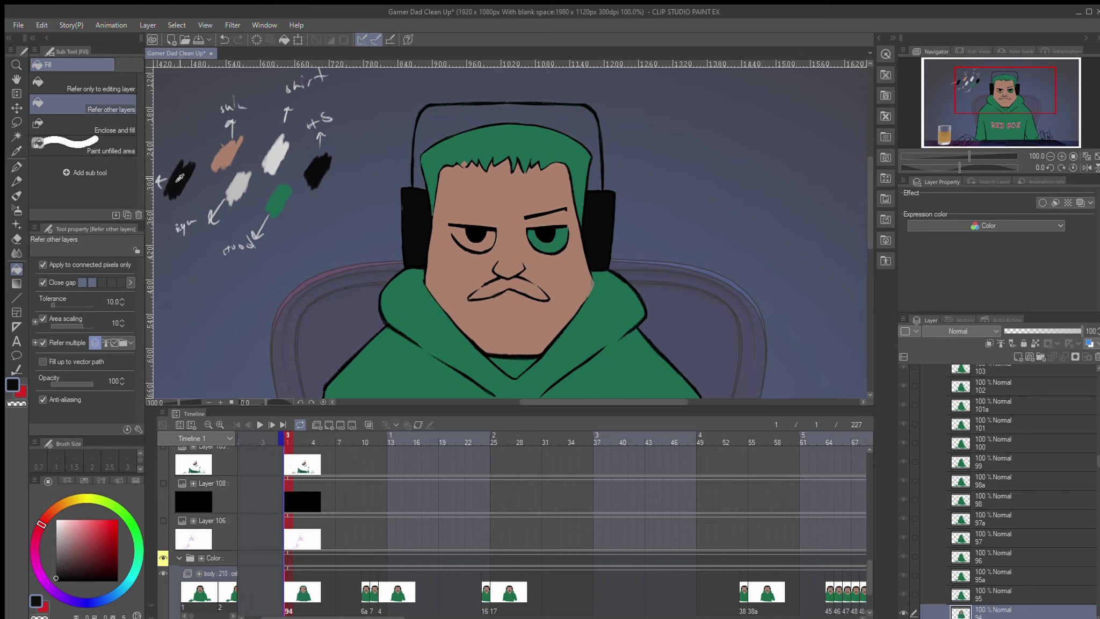
left_click(481, 159)
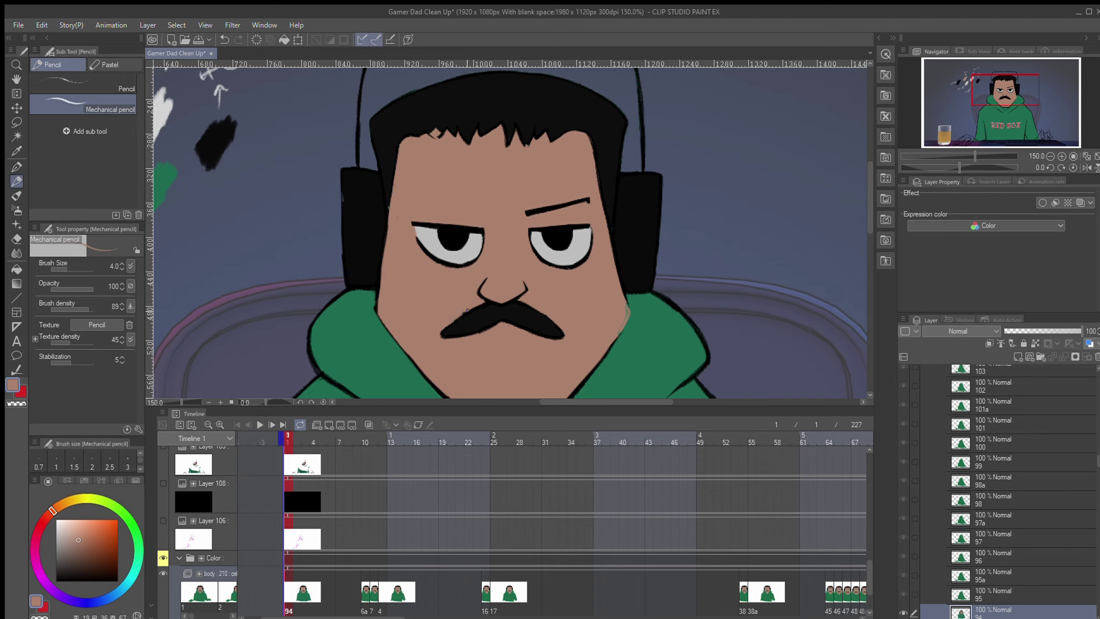
left_click(481, 93, "alt")
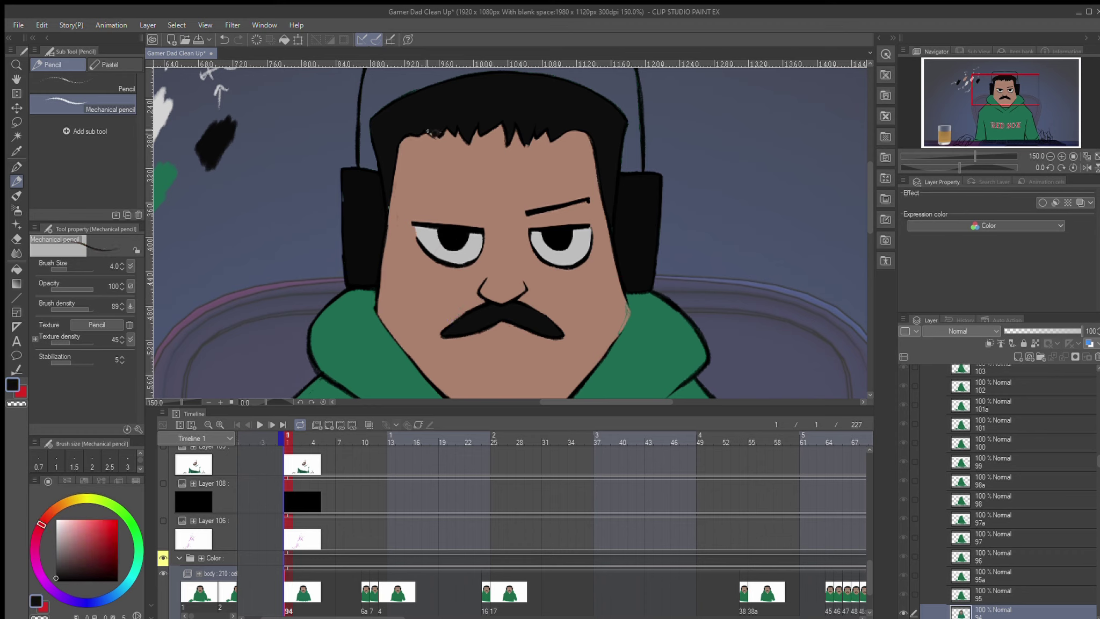
Review the body cels across the whole timeline and show Layer 106, Layer 108 and Layer 109 in DAD FOLDERS.
key("ctrl+0")
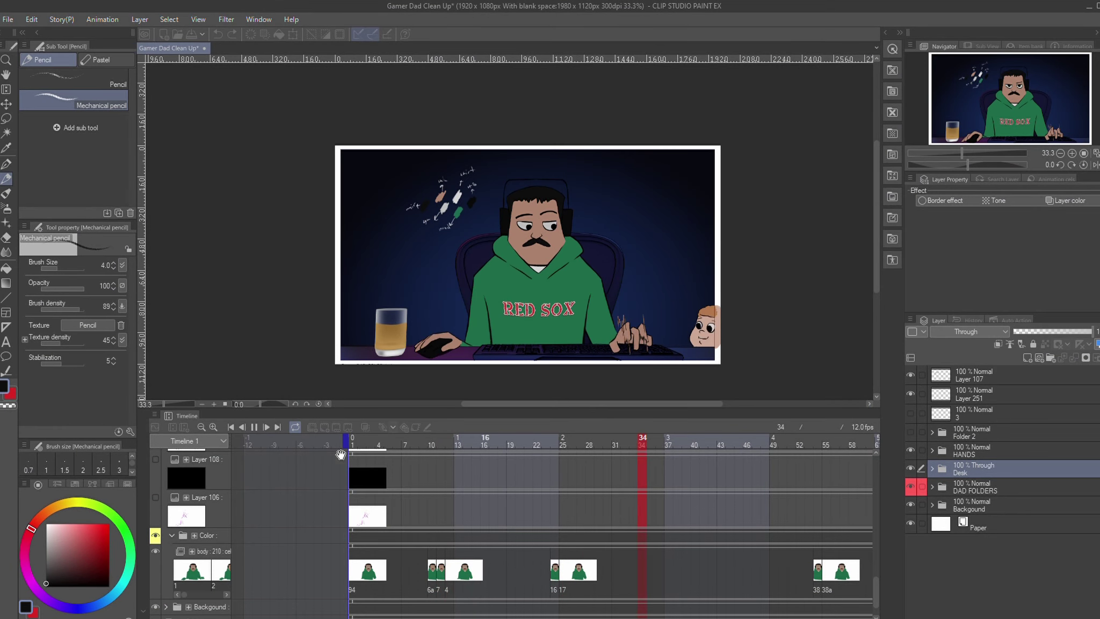
left_click(197, 426)
left_click(197, 426)
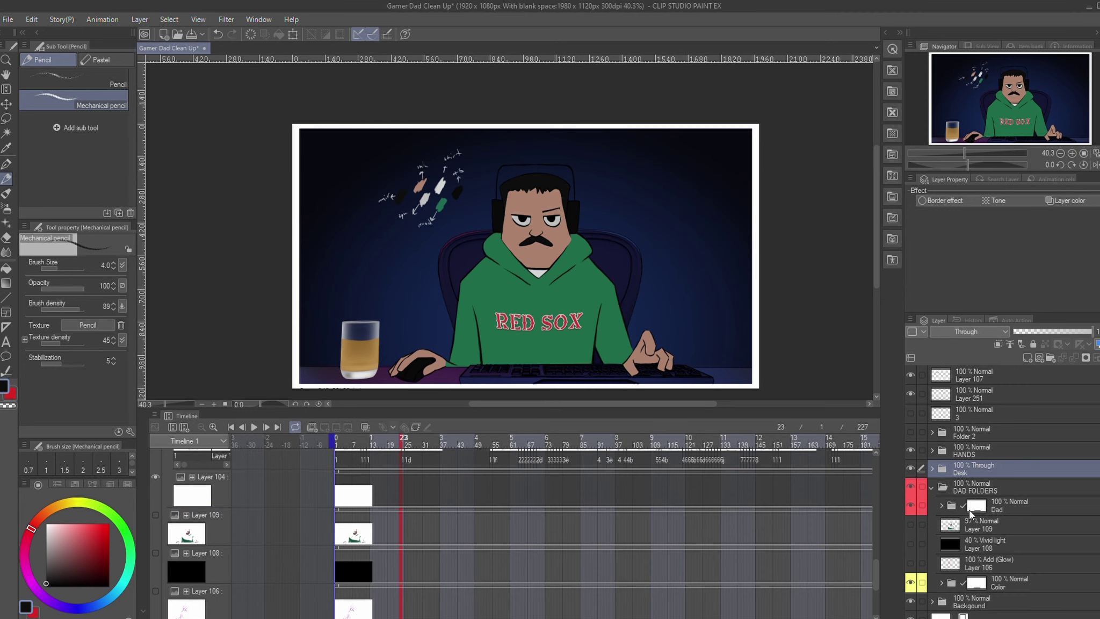
scroll(373, 513, "down", 3)
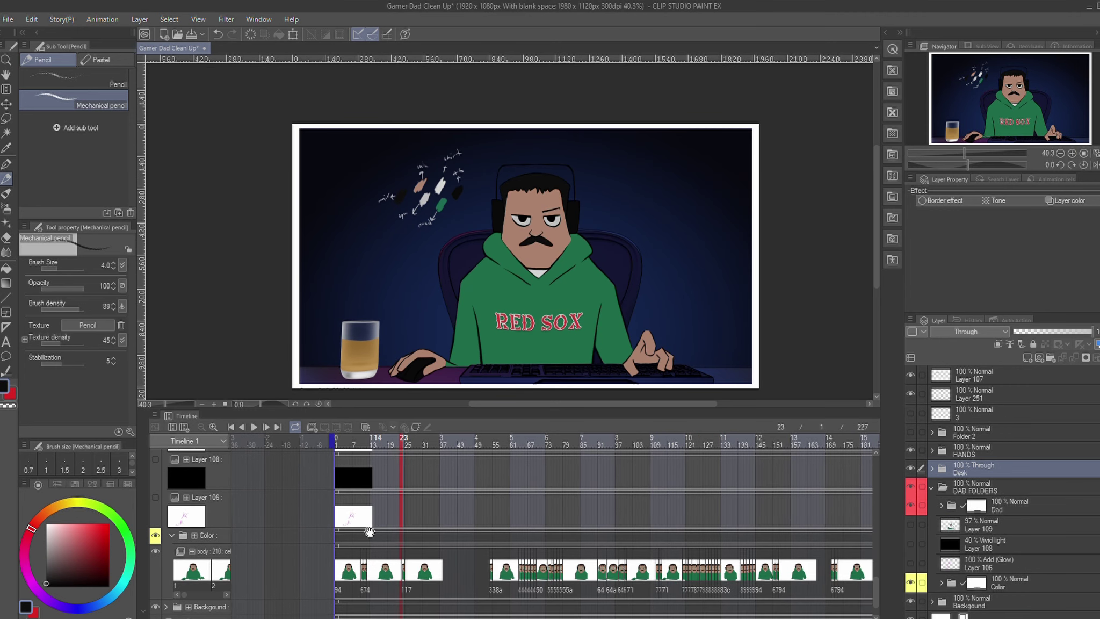
scroll(370, 532, "right", 3)
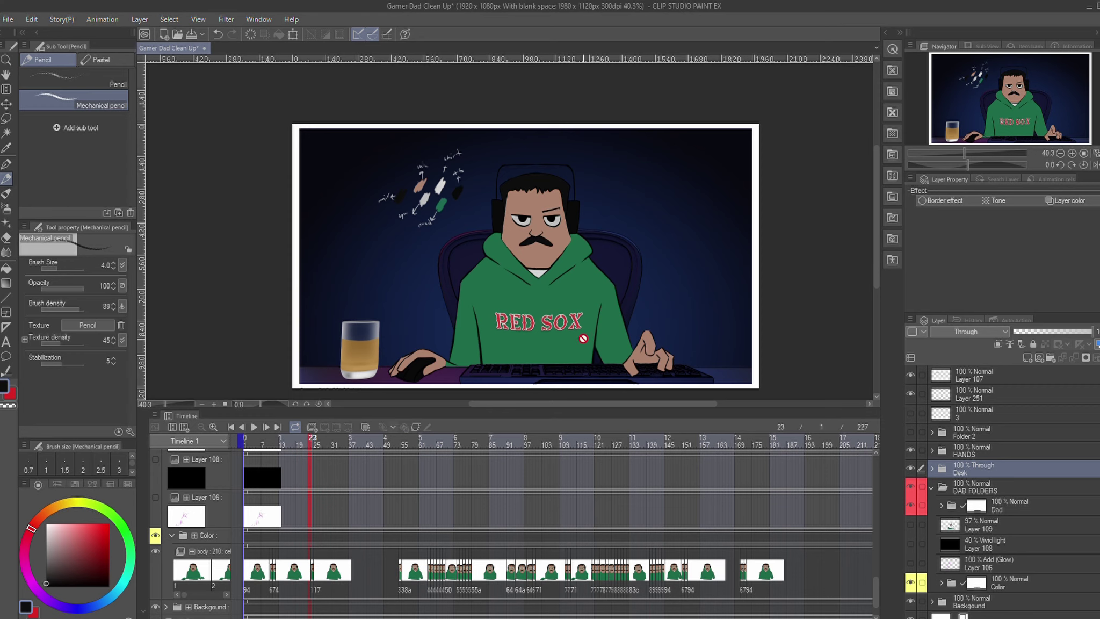
left_click_drag(910, 562, 907, 523)
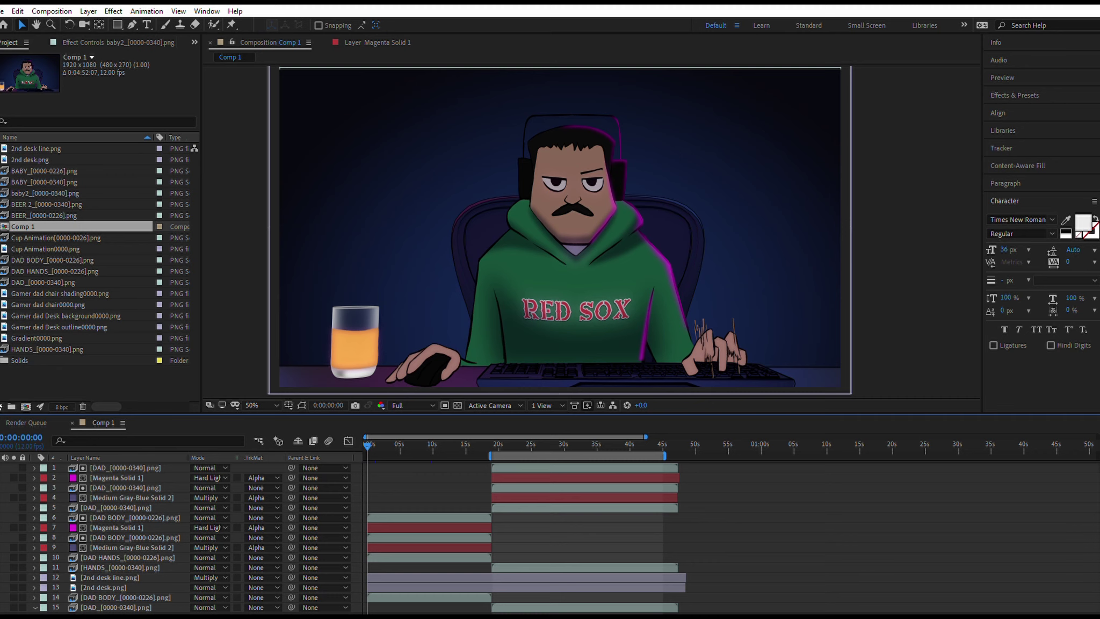
Switch to After Effects and create a dark blue solid directly above the DAD HANDS layer in Comp 1.
left_click(106, 556)
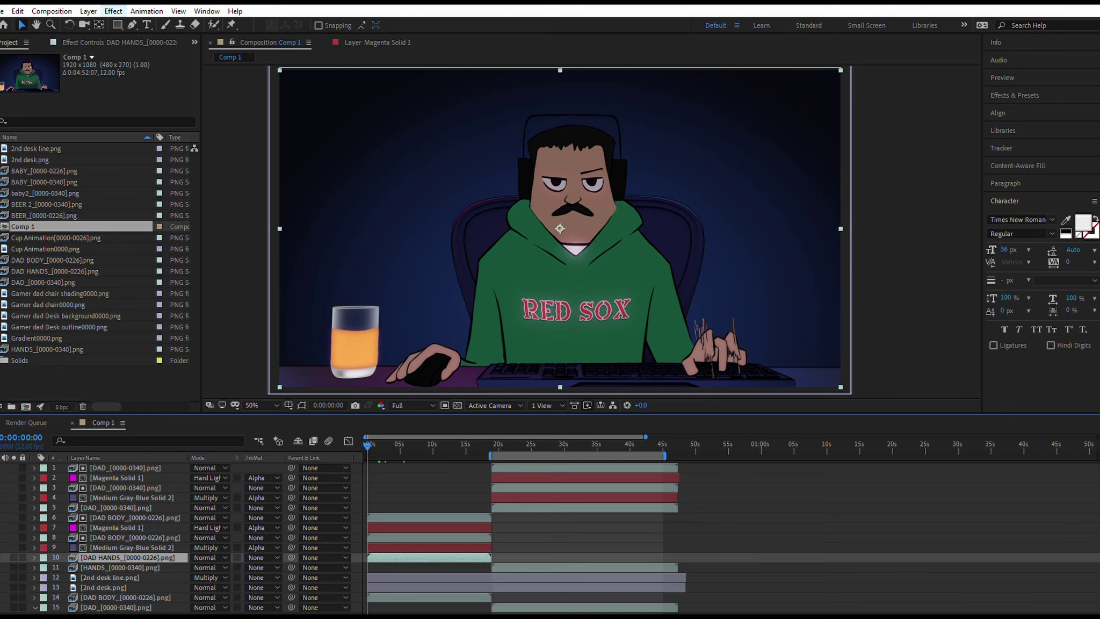
left_click(284, 26)
left_click(330, 356)
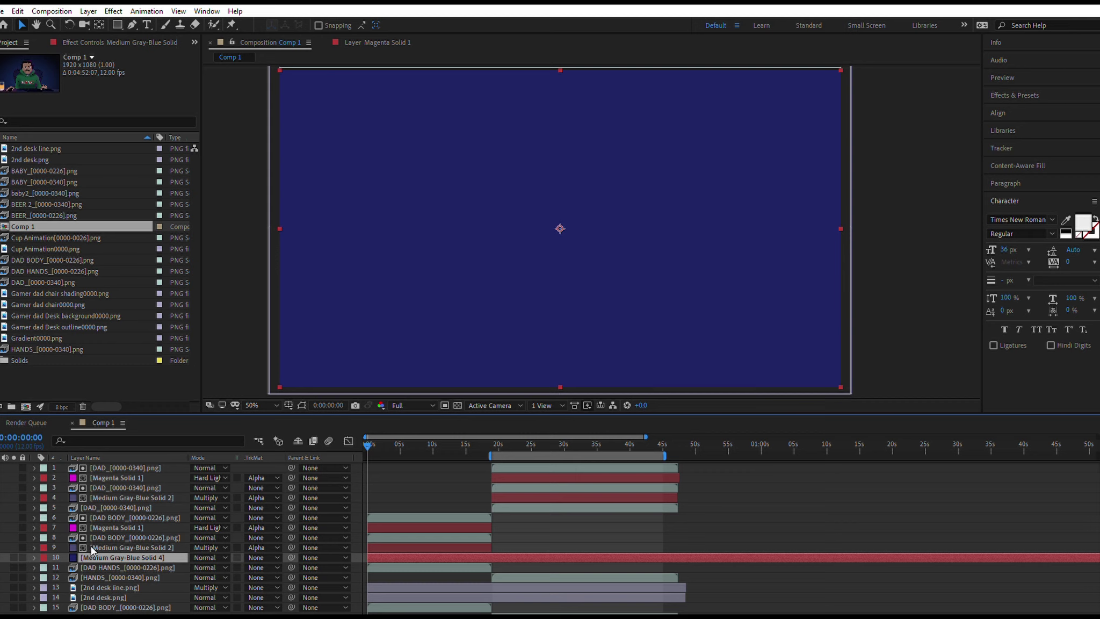
Duplicate the DAD BODY layer and place the copy directly above the new dark blue solid.
left_click(120, 607)
scroll(122, 560, "down", 1)
left_click_drag(134, 575, 110, 509)
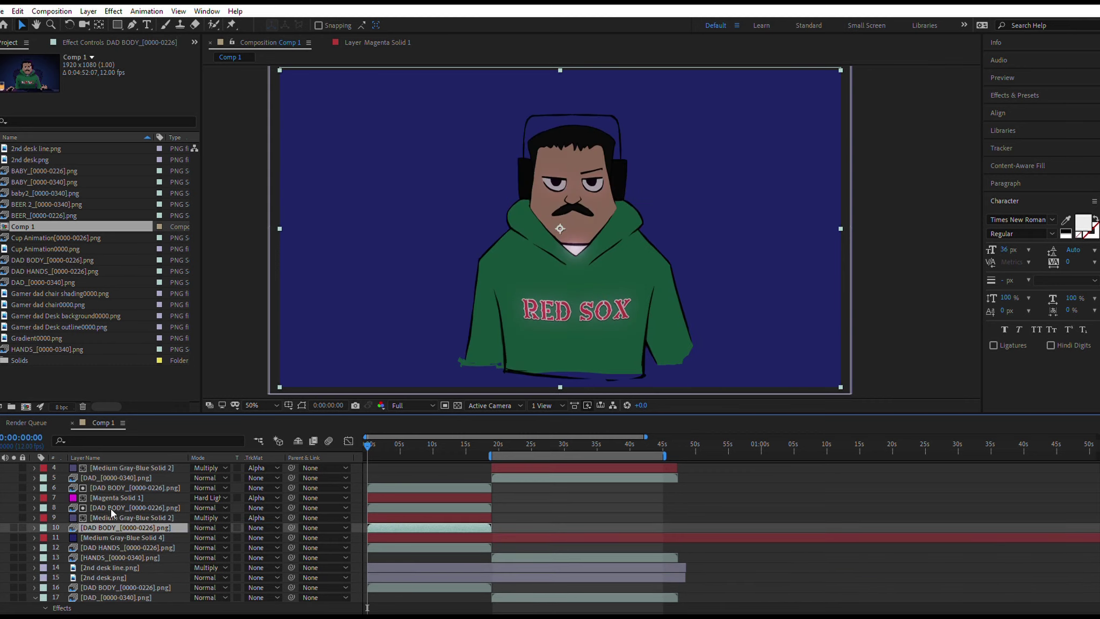
Set the new solid's track matte to Alpha, using the DAD BODY copy above it.
left_click(129, 537)
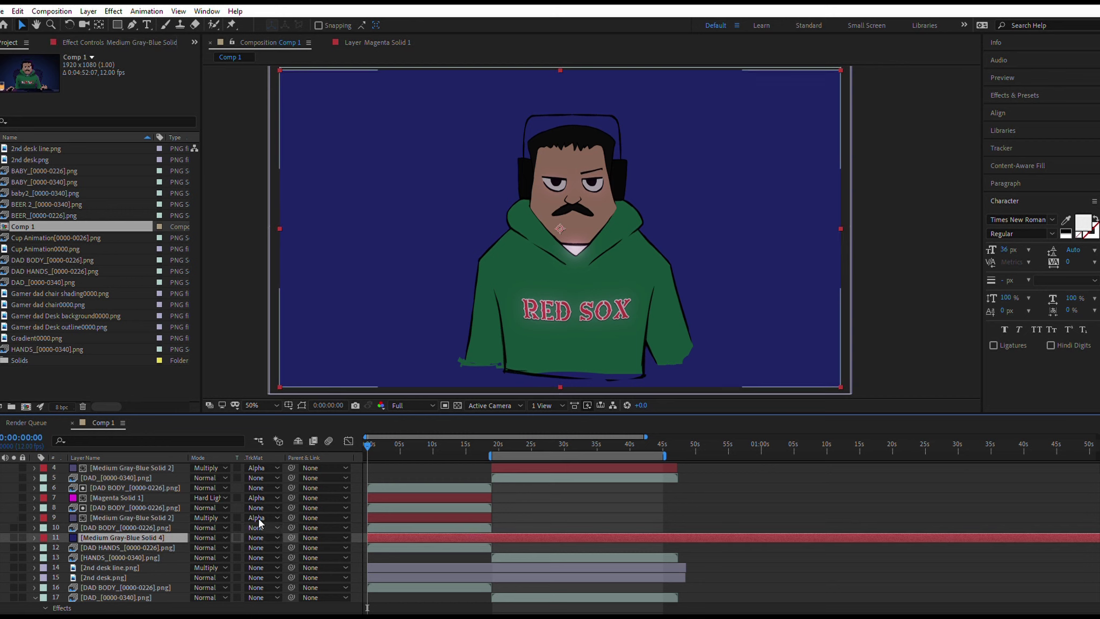
left_click(263, 538)
left_click(282, 557)
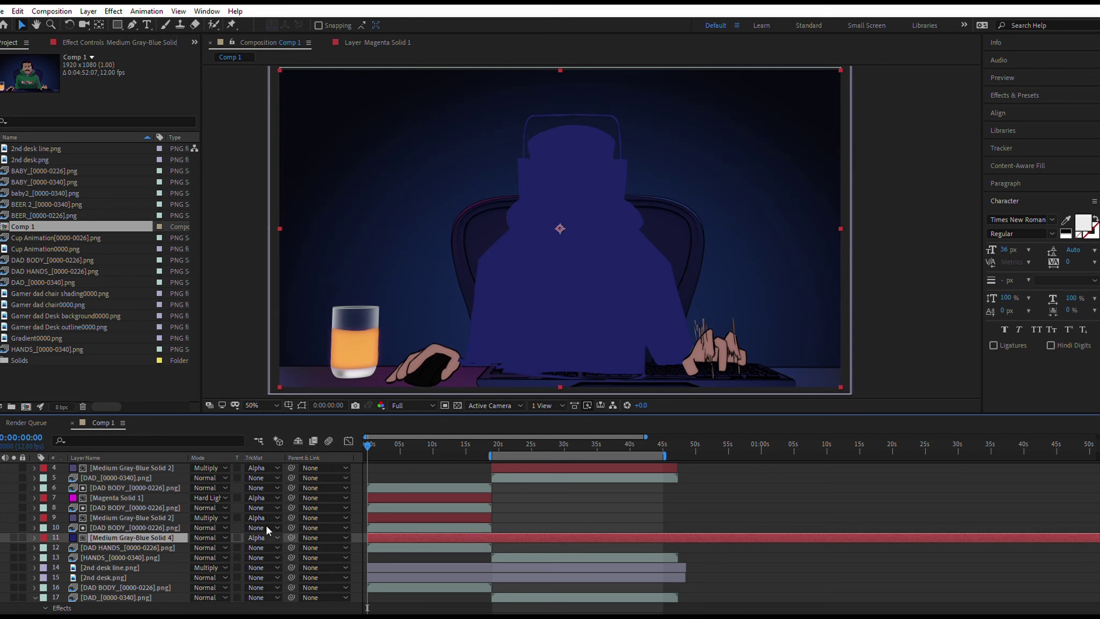
Set the matted dark blue solid's blending mode to Multiply and ready the Pen tool on it.
left_click(152, 527)
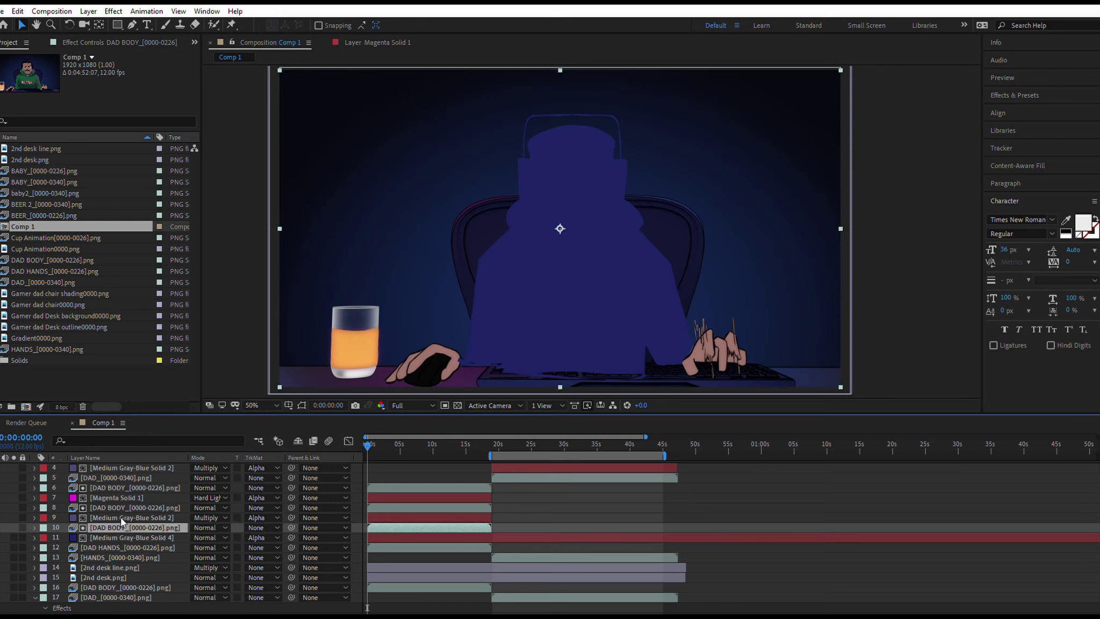
left_click(123, 537)
key("g")
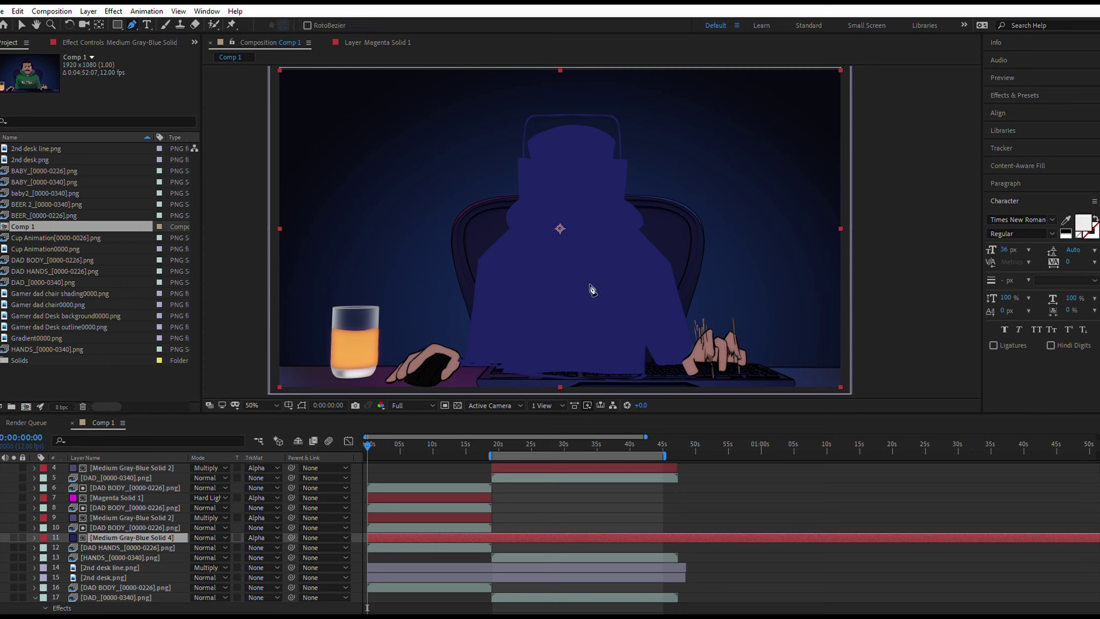
left_click(302, 406)
left_click(202, 525)
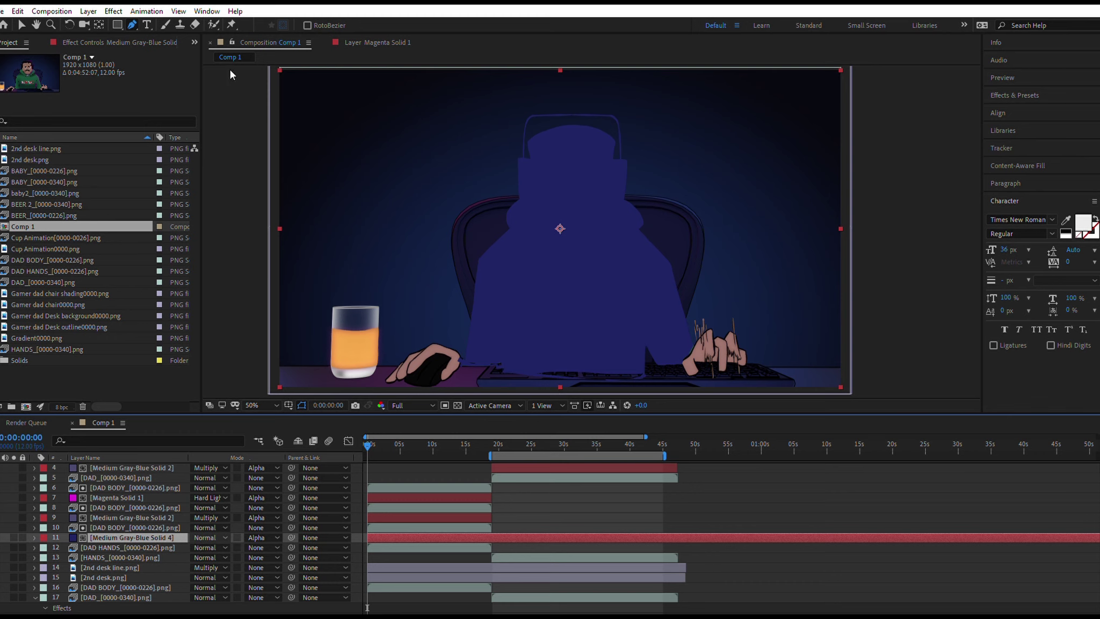
Draw a closed triangular mask on the solid over the hood and shoulder on the character's mouse-hand side.
left_click(505, 197)
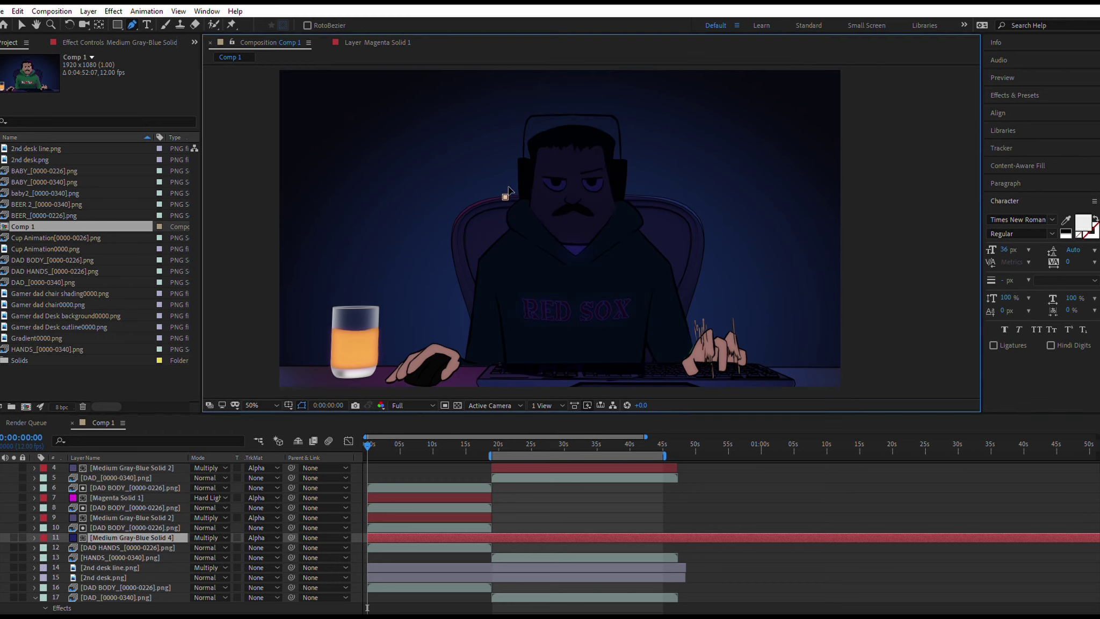
left_click(572, 265)
left_click(475, 245)
left_click(505, 197)
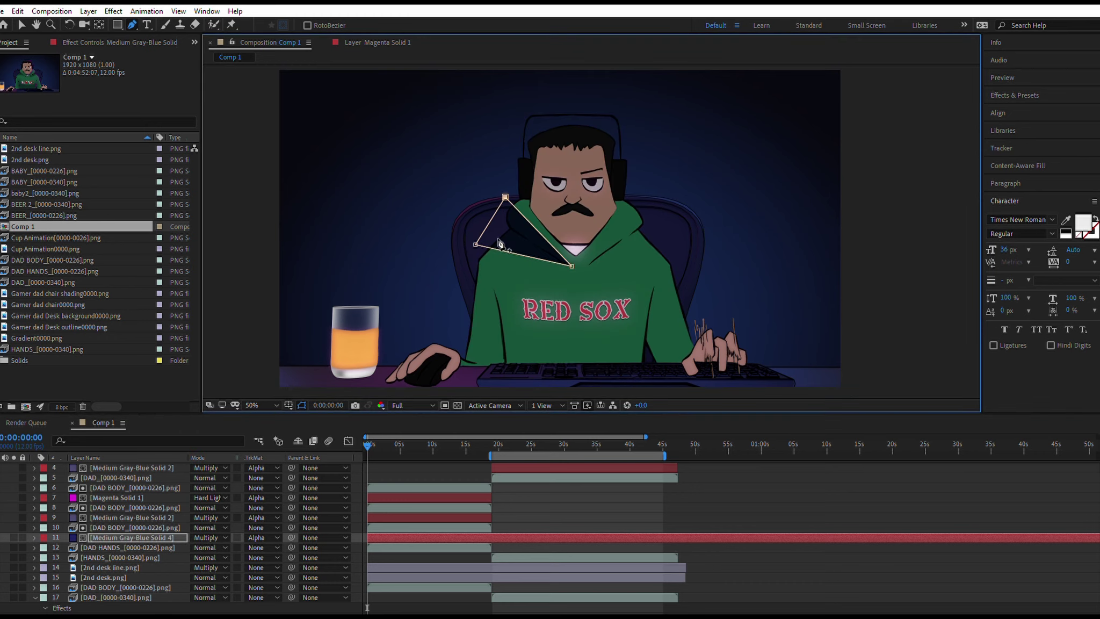
Draw a closed five-point mask on the dark blue solid over the lower torso, with its upper edge dipping at the chest logo.
left_click(490, 282)
left_click(573, 309)
left_click(655, 279)
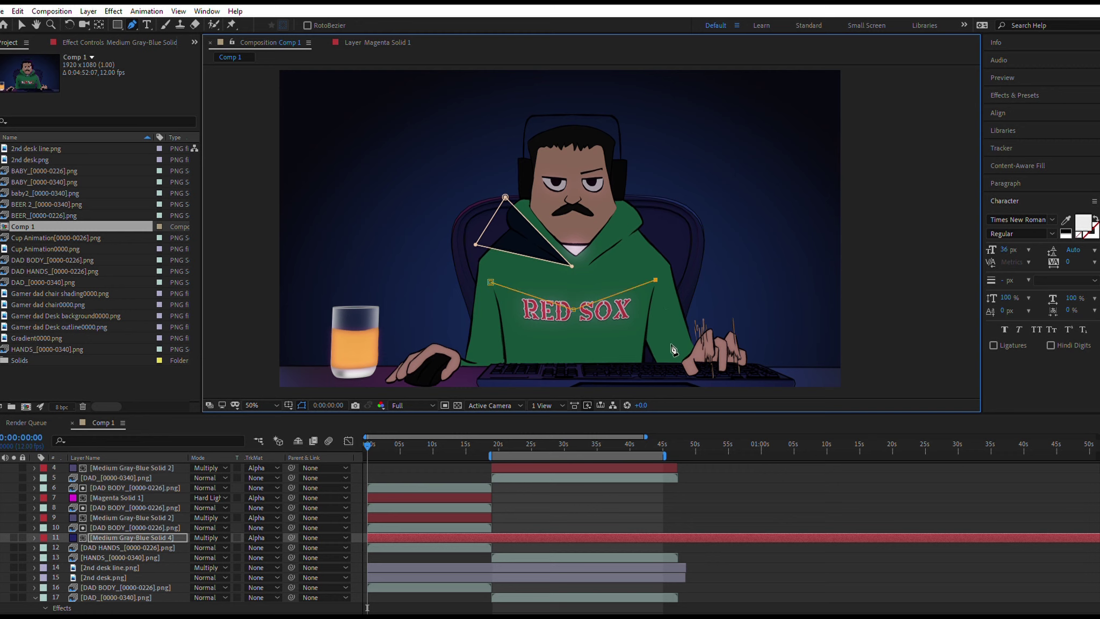
left_click(670, 366)
left_click(494, 370)
left_click(491, 282)
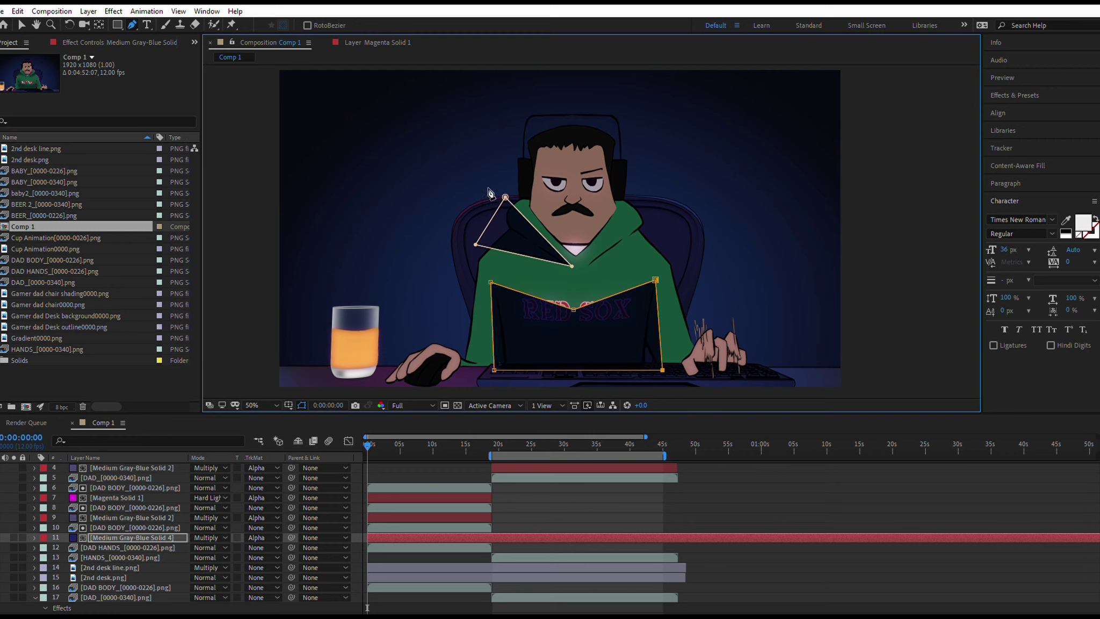
Draw a closed mask band along the jaw and collar, plus a narrow strip mask over the hood on the keyboard-hand side.
left_click(529, 202)
left_click(563, 238)
left_click(615, 197)
left_click(578, 258)
left_click(526, 197)
key("period")
left_click(599, 241)
key("v")
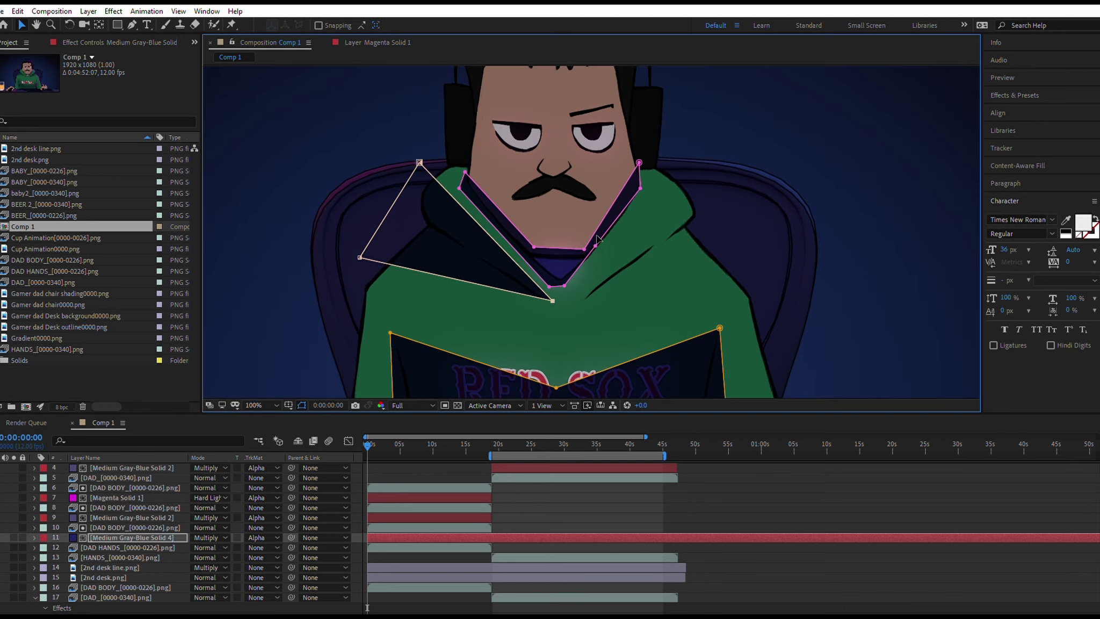
left_click_drag(597, 243, 601, 250)
key("g")
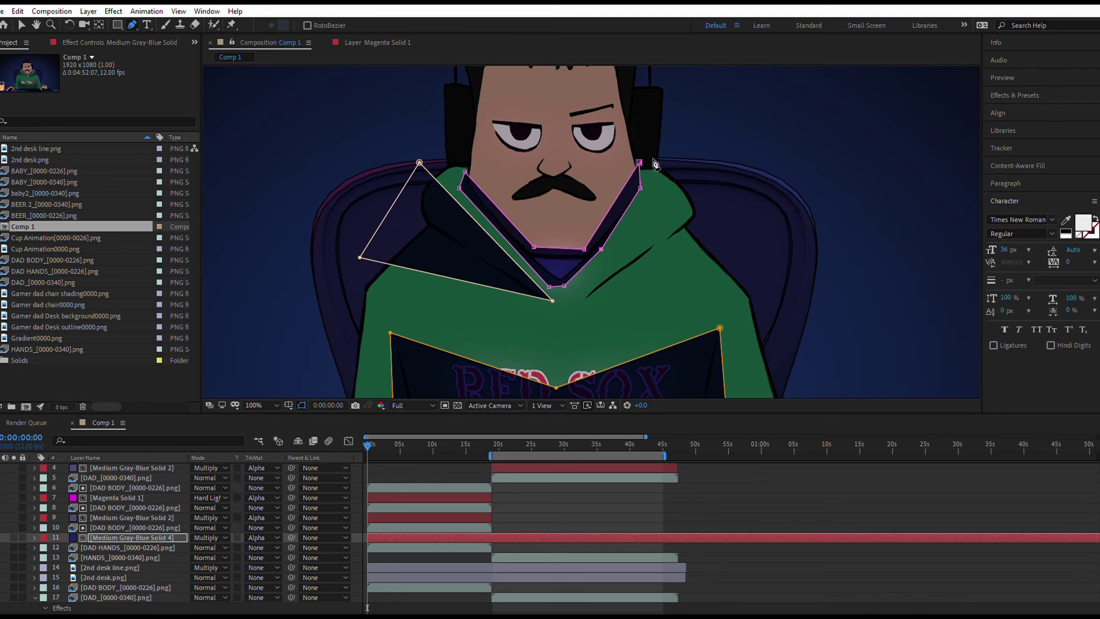
key("comma")
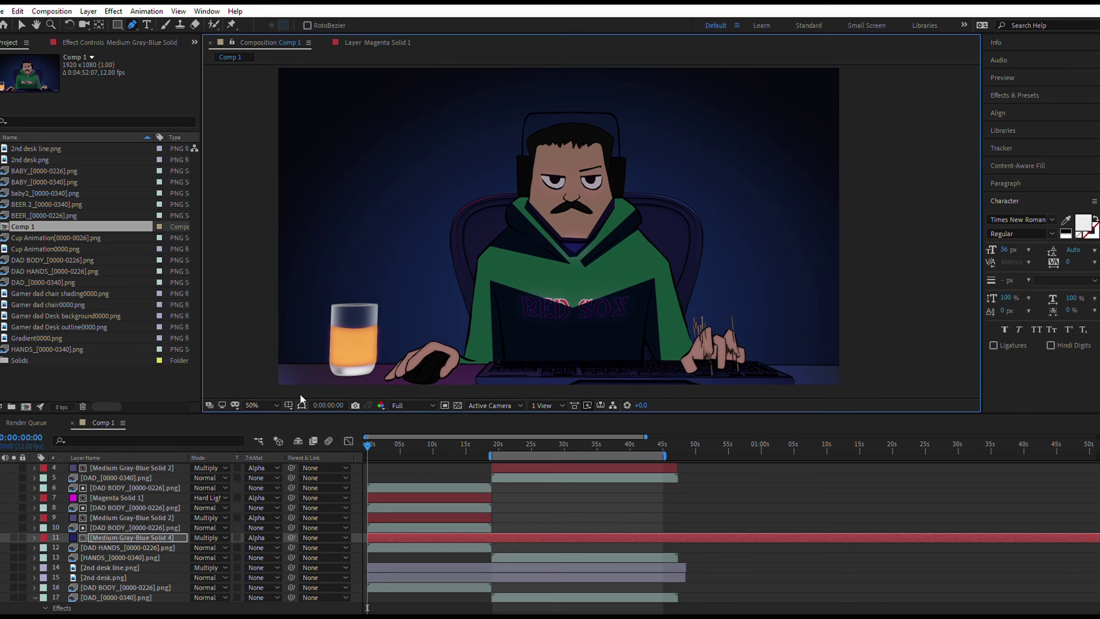
Set Mask 1 to 62 pixels feather and 35% opacity, and Mask 2 to 66 pixels feather and 44% opacity.
key("m")
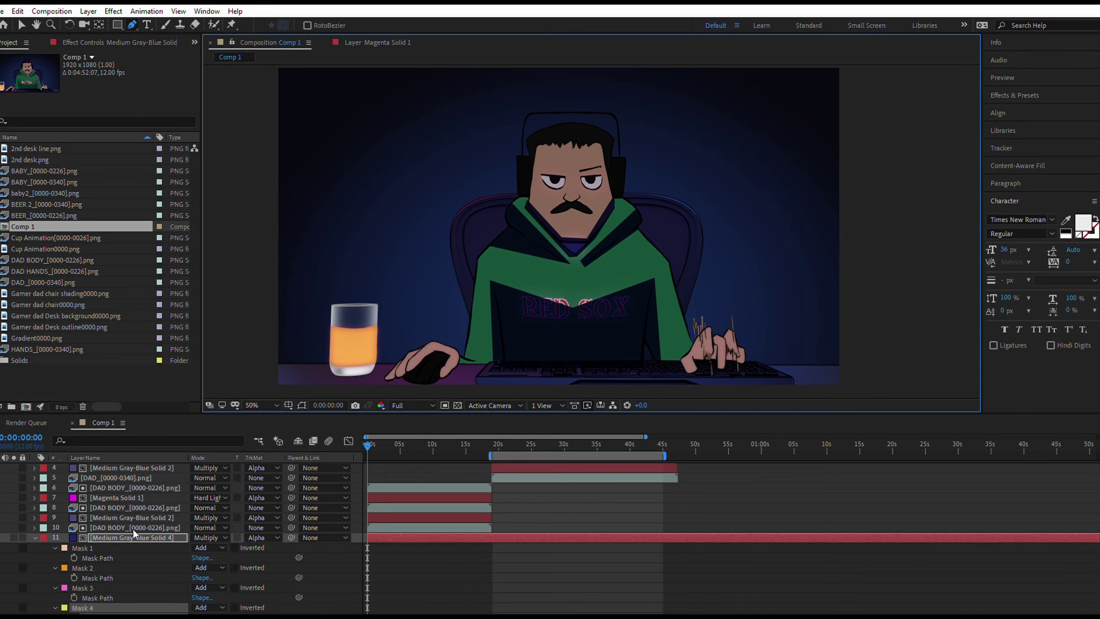
key("m")
key("m")
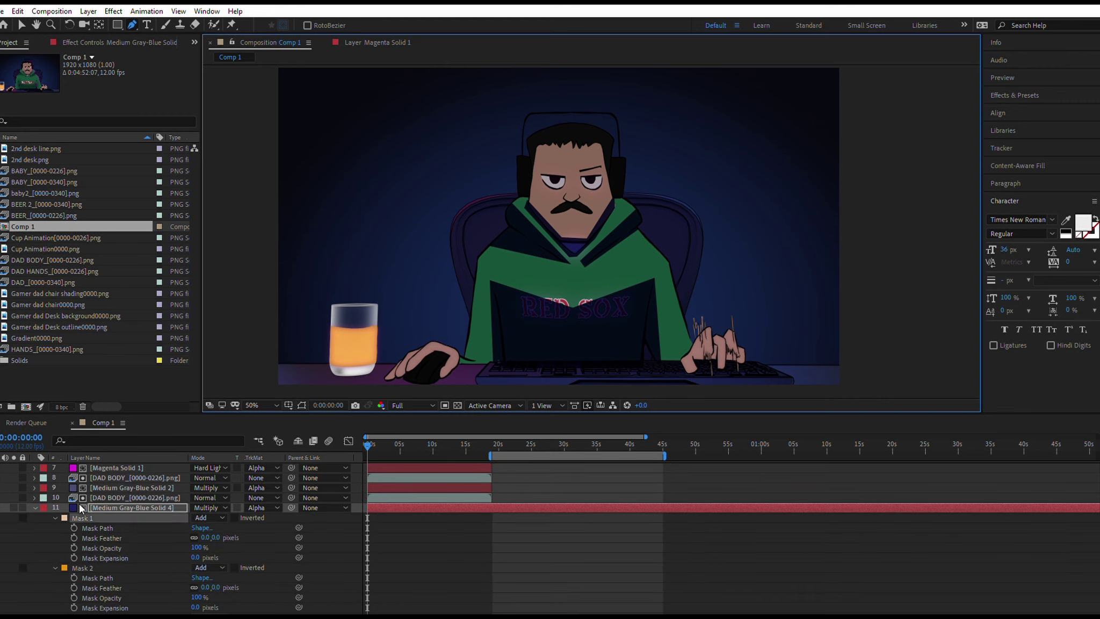
scroll(215, 543, "down", 1)
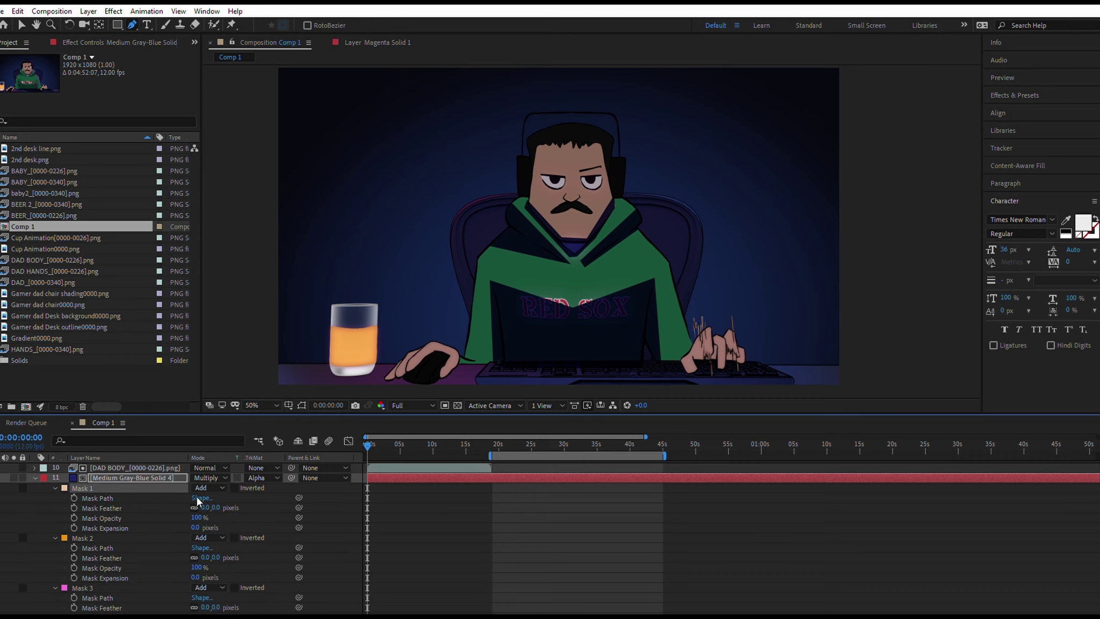
left_click_drag(204, 507, 123, 500)
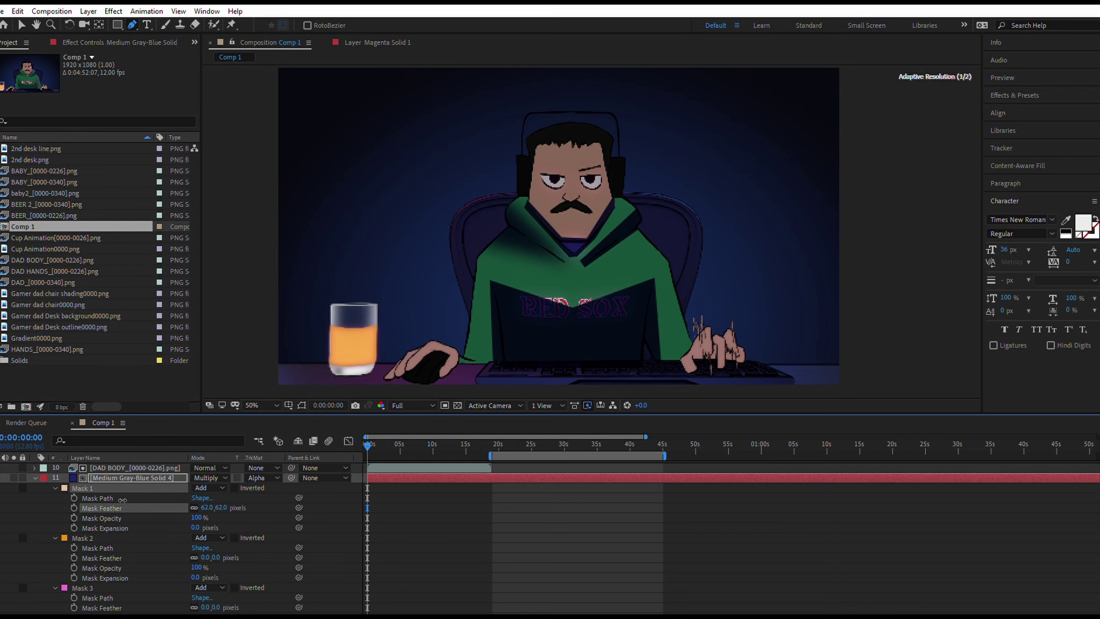
left_click_drag(197, 516, 143, 492)
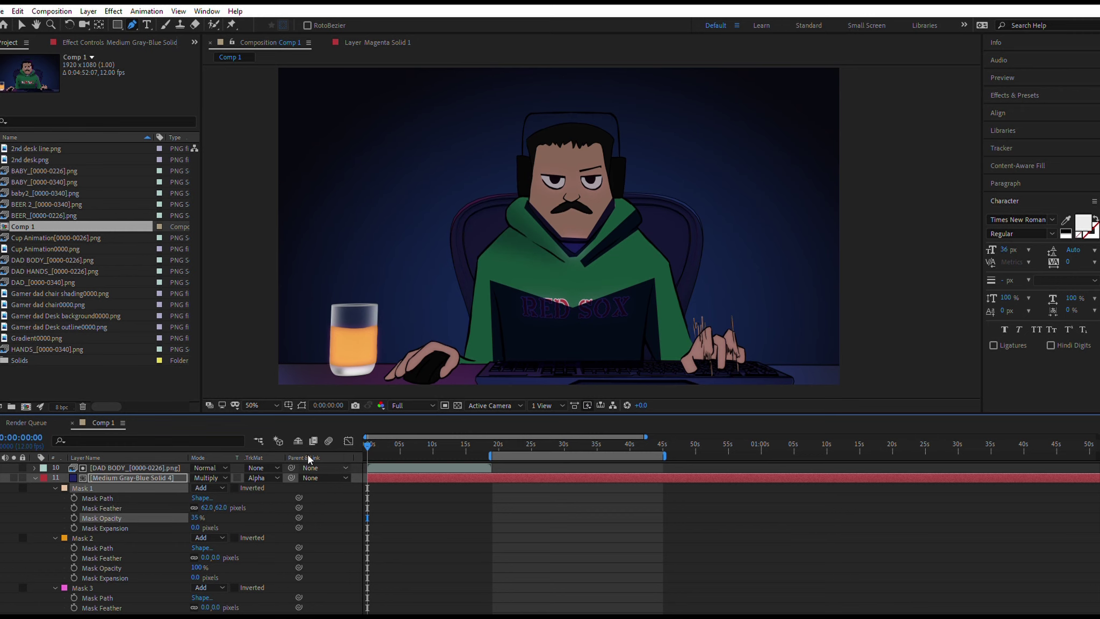
left_click_drag(205, 558, 166, 556)
scroll(156, 573, "down", 1)
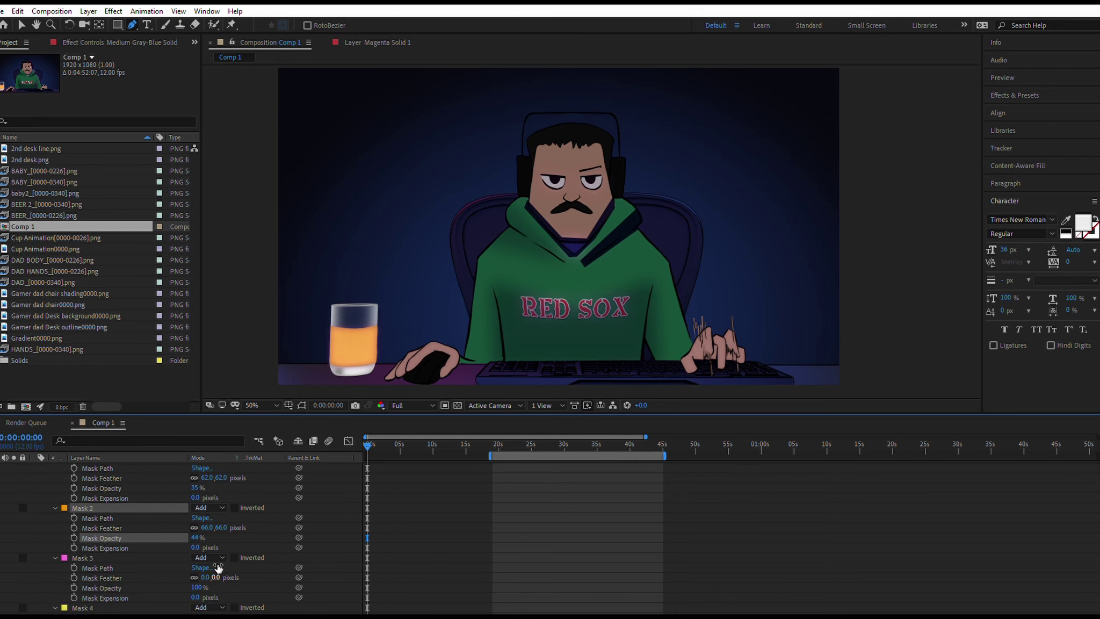
Set Mask 3 to 39 pixels feather and 72% opacity, and Mask 4 to 29 pixels feather and 61% opacity.
left_click_drag(206, 577, 181, 589)
scroll(172, 560, "down", 3)
left_click_drag(197, 547, 169, 522)
left_click_drag(205, 538, 222, 529)
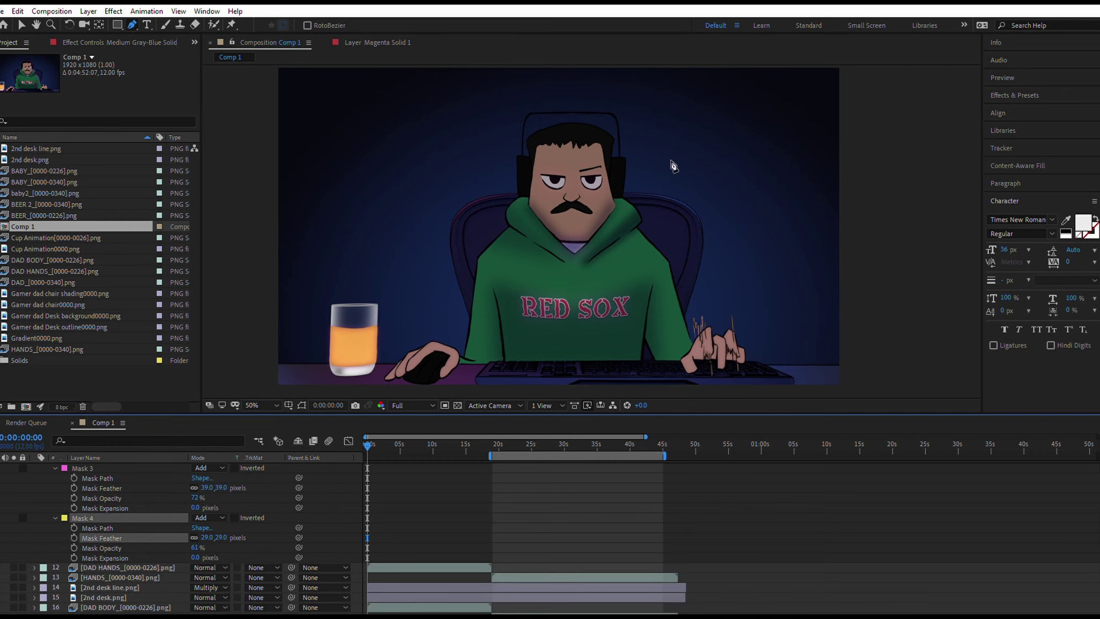
Select all four masks on the solid and enable Mask Path keyframing for them at the first frame.
scroll(257, 463, "up", 4)
key("m")
key("m")
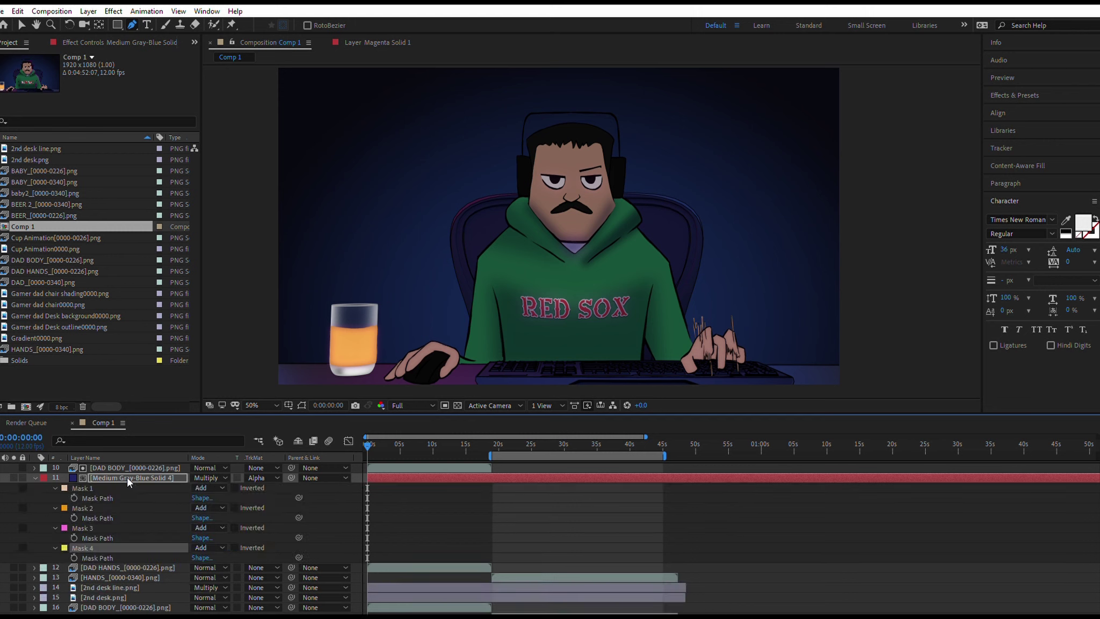
left_click(81, 485, "shift")
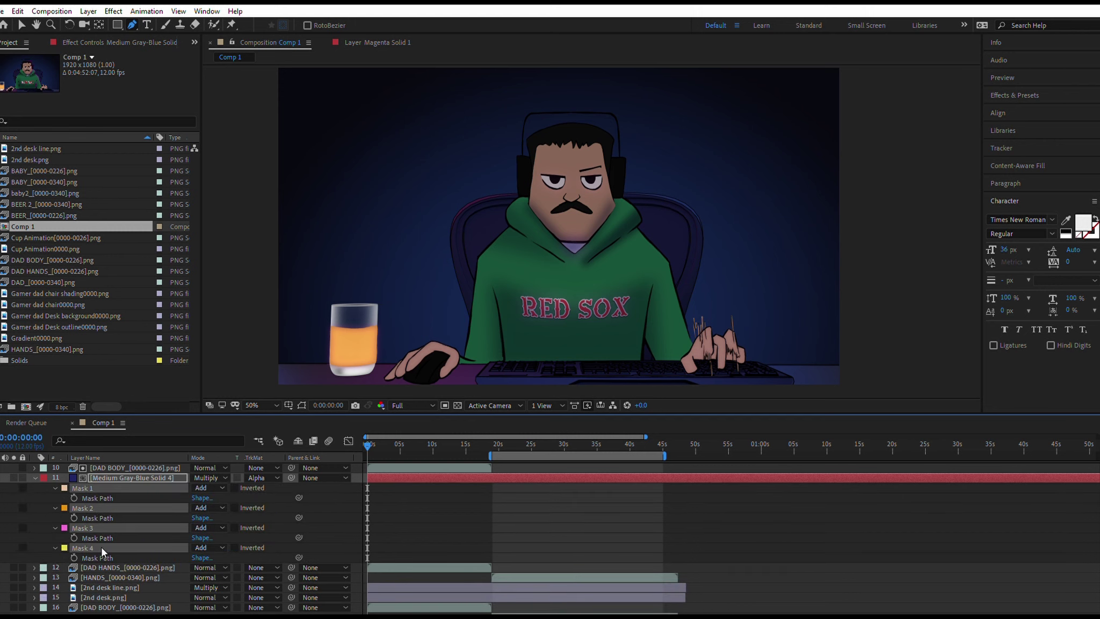
left_click(74, 557)
At 0:00:05:05, move all four masks down together to follow the character's lowered head and body.
left_click(422, 612)
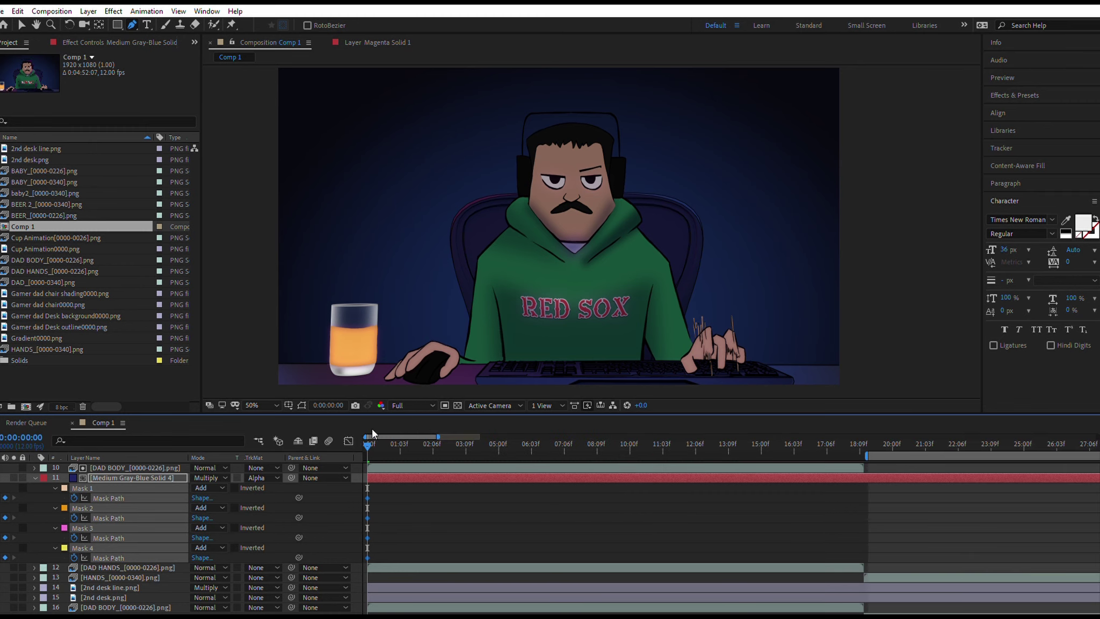
left_click_drag(561, 446, 512, 450)
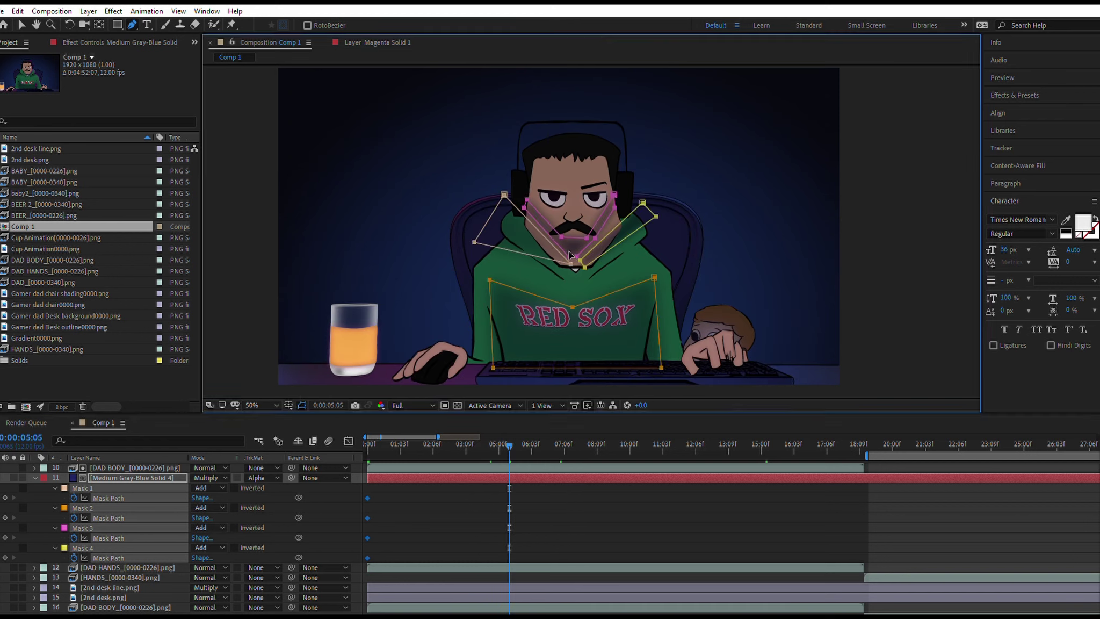
left_click_drag(570, 258, 572, 272)
key("Return")
Refit the hood masks, Mask 1 and Mask 4, and Mask 3's mouse-hand side to the pose at 0:00:05:05.
scroll(583, 257, "up", 3)
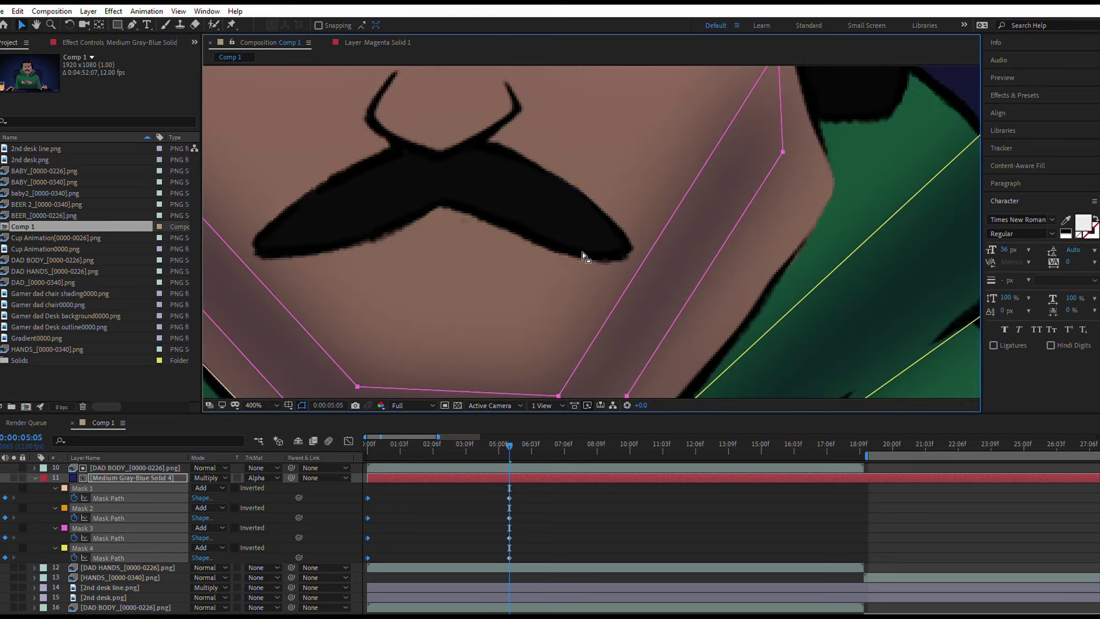
scroll(583, 256, "down", 2)
key("g")
left_click_drag(552, 324, 553, 339)
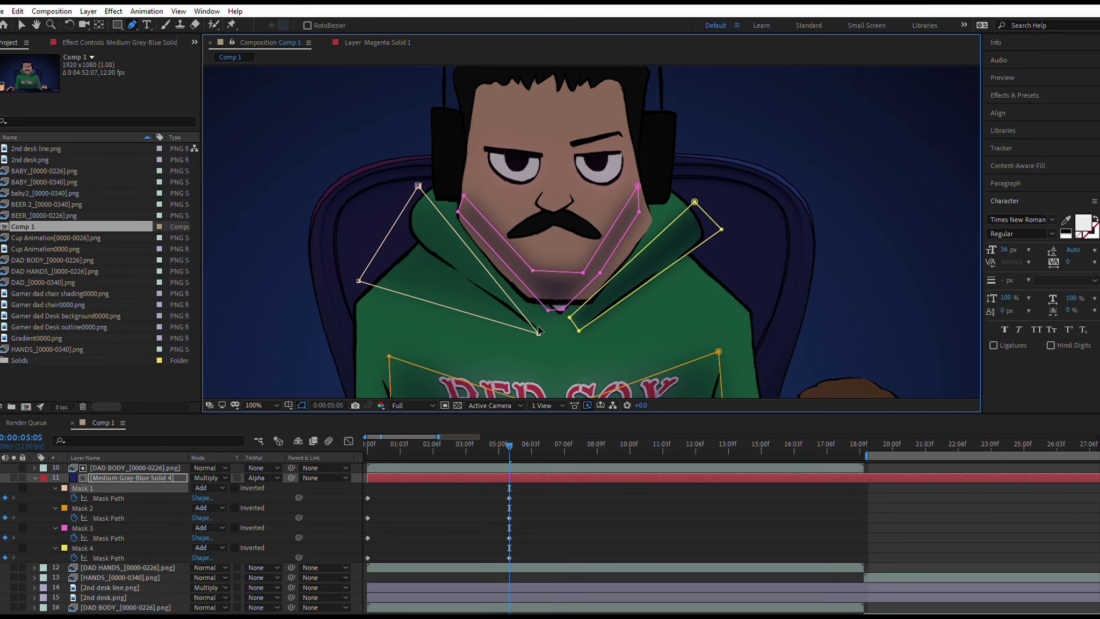
left_click_drag(416, 186, 452, 219)
left_click_drag(548, 310, 598, 308)
Reshape Mask 3 so its band hugs the jawline and chin at 0:00:05:05.
key("v")
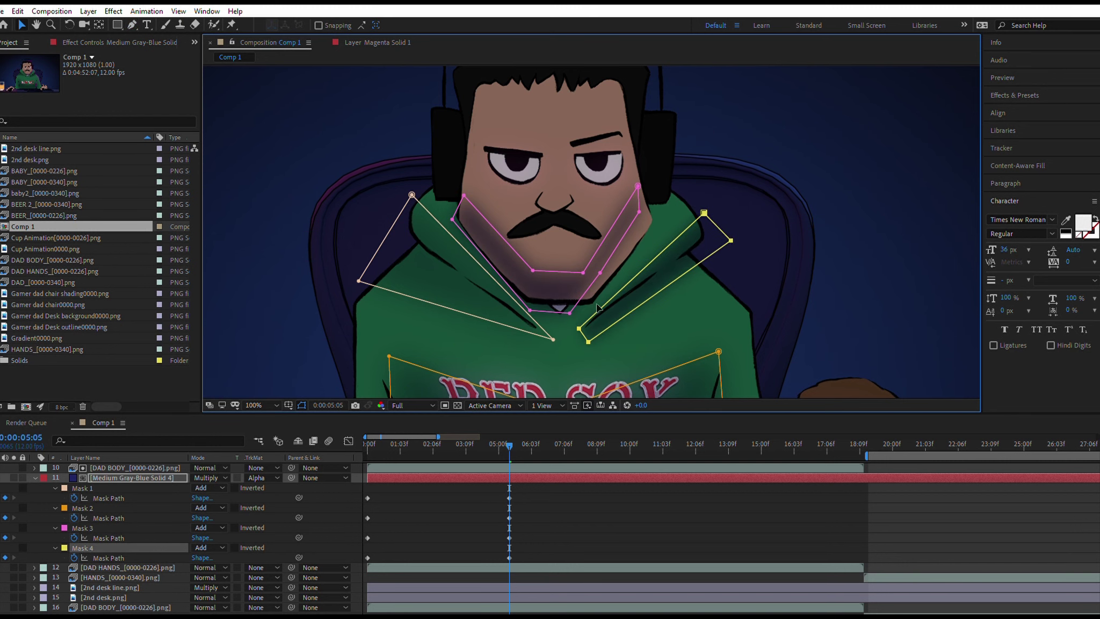
left_click_drag(638, 211, 655, 220)
left_click_drag(600, 273, 612, 278)
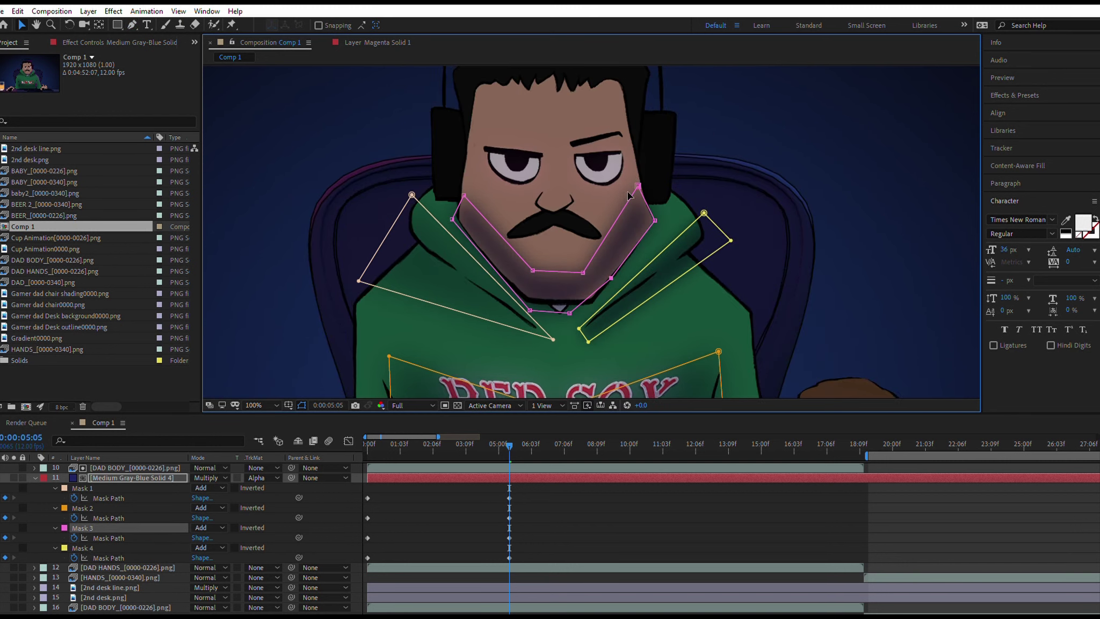
left_click_drag(638, 186, 653, 210)
left_click_drag(583, 273, 531, 288)
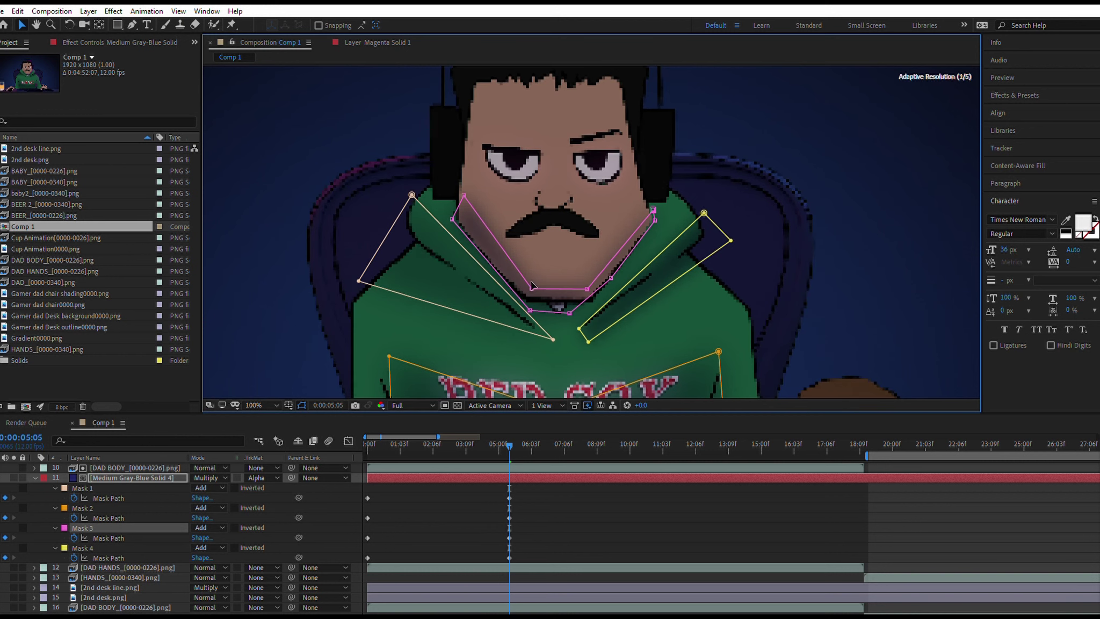
left_click_drag(464, 196, 458, 201)
left_click_drag(569, 313, 587, 314)
Widen Mask 2's upper corners on the torso and convert its whole path to smooth curves.
left_click_drag(565, 270, 542, 119)
mouse_move(366, 204)
left_mouse_down()
mouse_move(347, 232)
mouse_move(354, 221)
left_mouse_up()
left_click_drag(695, 200, 708, 208)
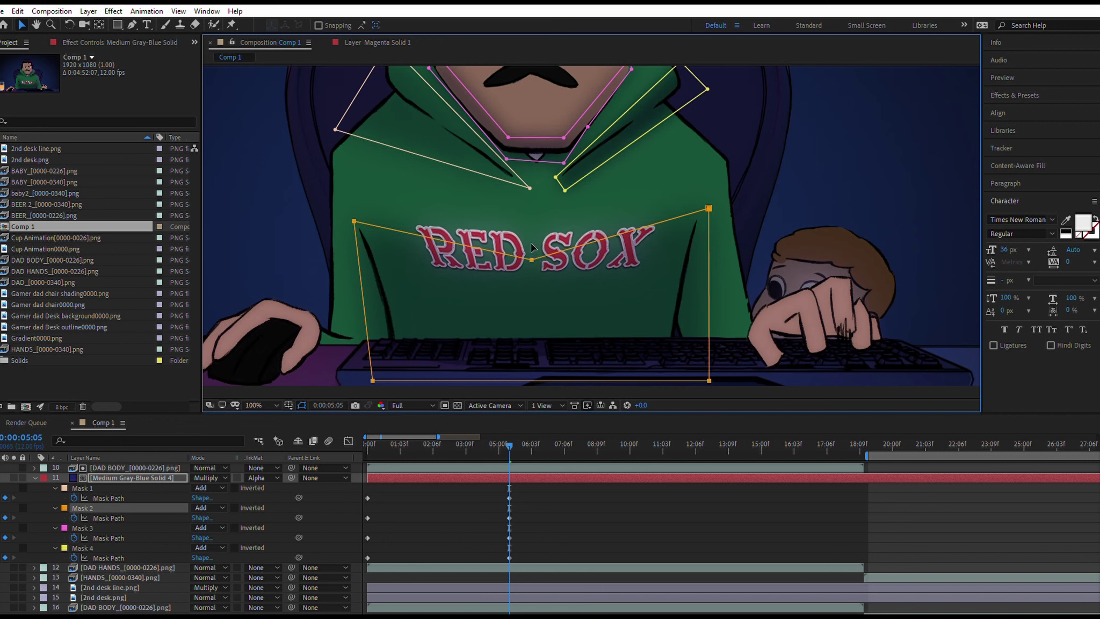
left_click(131, 24)
left_click(532, 259, "alt")
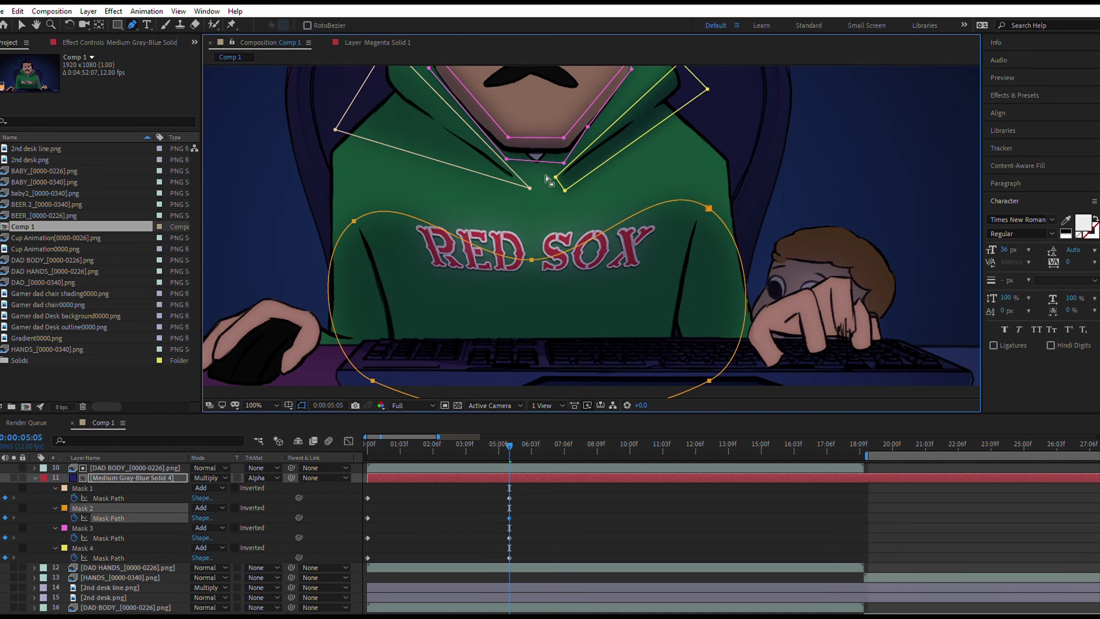
Round Mask 4's corners on the hood and add a vertex midway along its inner edge.
left_click(564, 186)
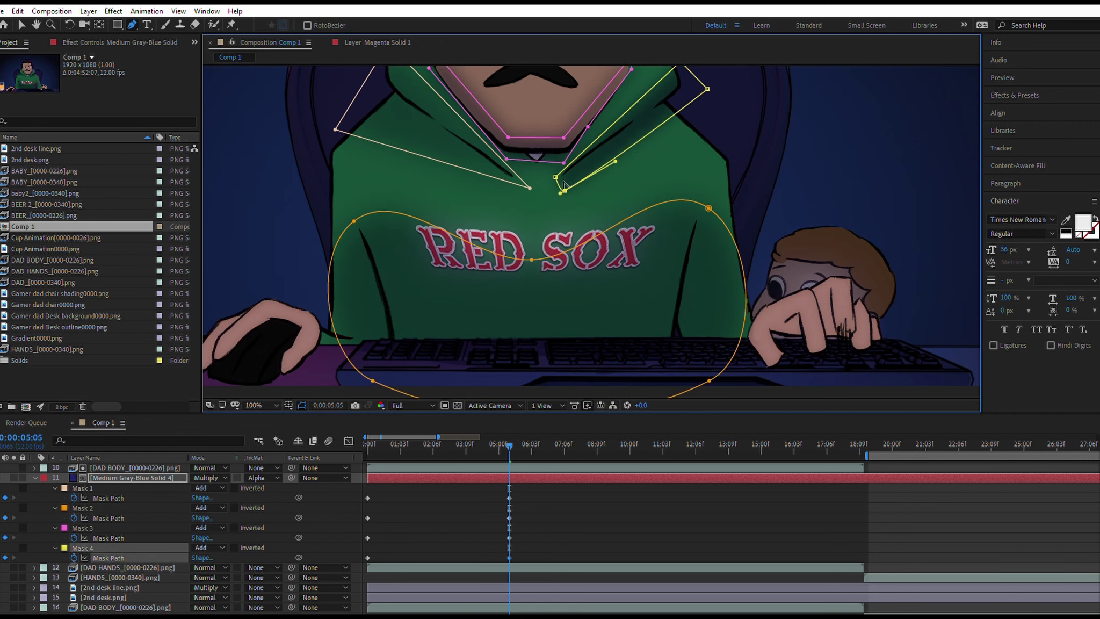
left_click_drag(564, 186, 574, 268)
left_click(629, 199)
left_click(690, 136, "alt")
Curve Mask 1's upper corner and pull its inner-edge vertex outward along the hood.
left_click(398, 124, "alt")
key("v")
double_click(472, 174)
key("Escape")
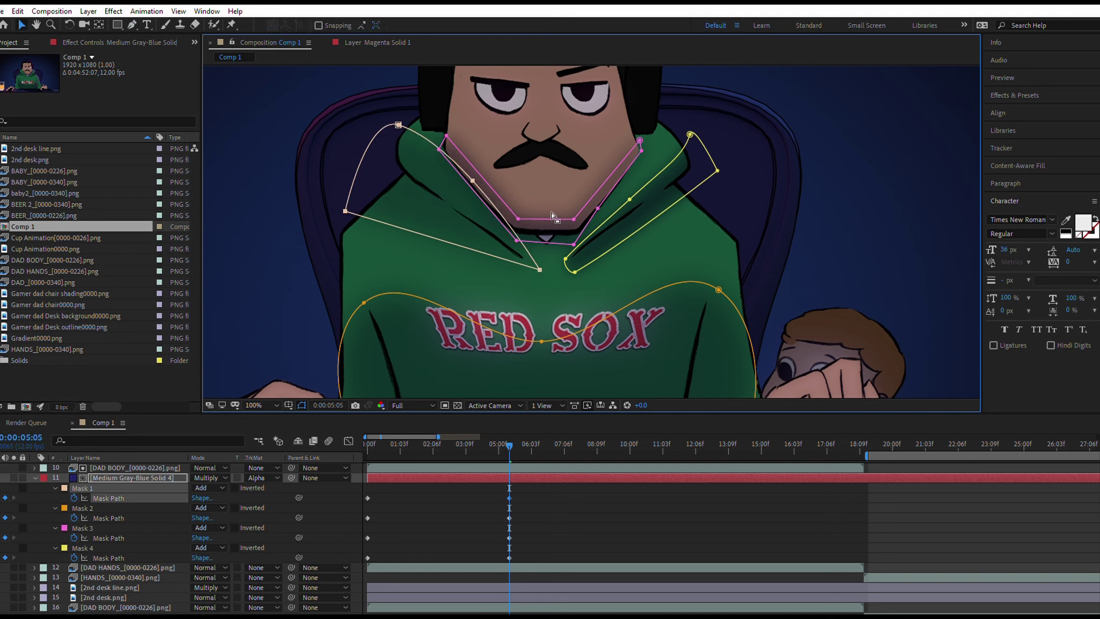
left_click(575, 214)
left_click_drag(473, 173, 468, 197)
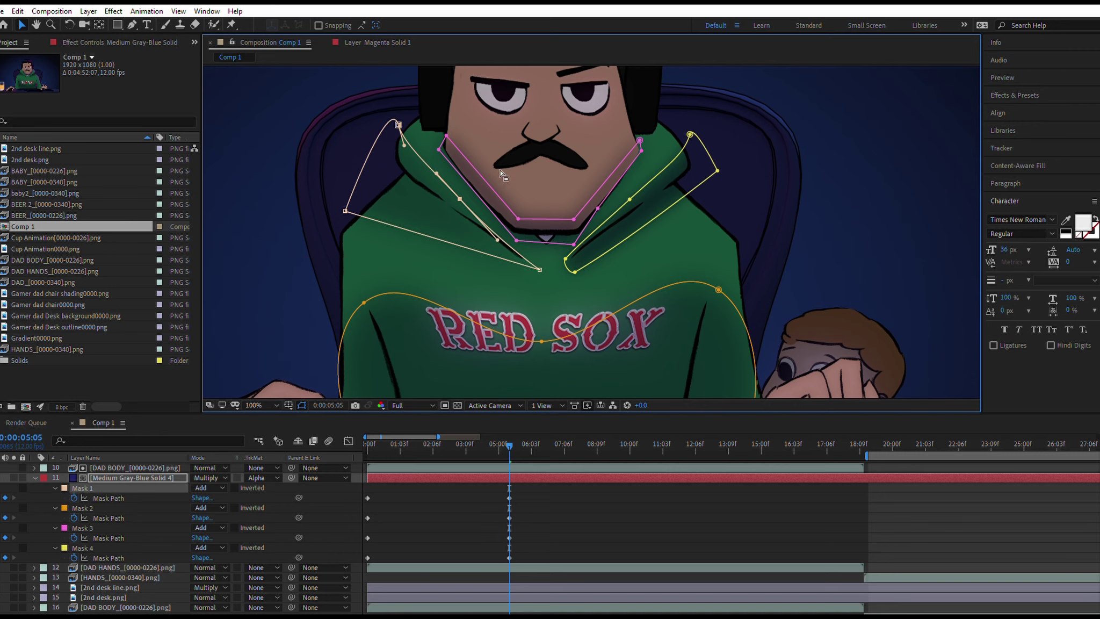
Scrub back toward the start of the timeline to review the hoodie and face shading.
scroll(500, 173, "down", 1)
left_click_drag(506, 447, 377, 436)
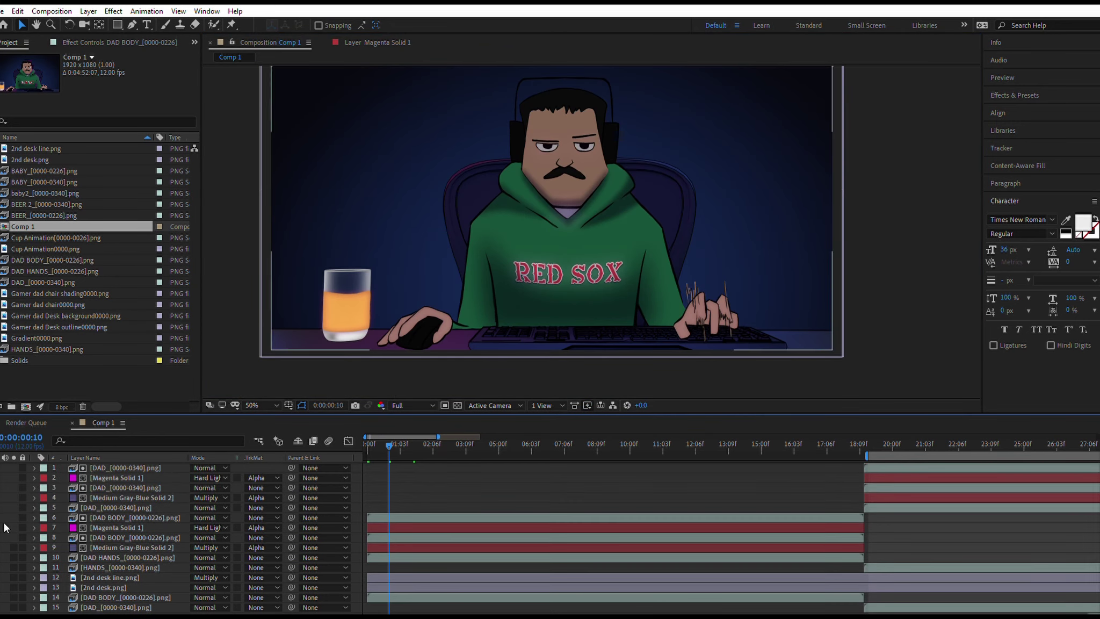
left_click(628, 184)
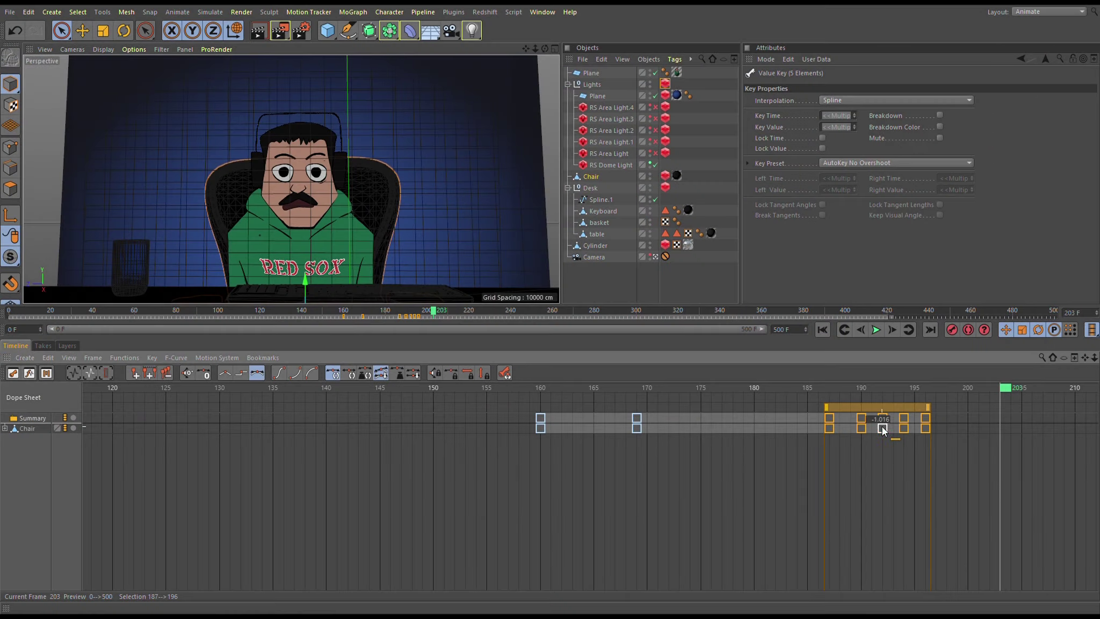
Switch to Cinema 4D and retime the Chair's last five keyframes to frames 188, 191, 194, 197 and 200.
left_click_drag(883, 427, 904, 427)
left_click_drag(781, 390, 1011, 390)
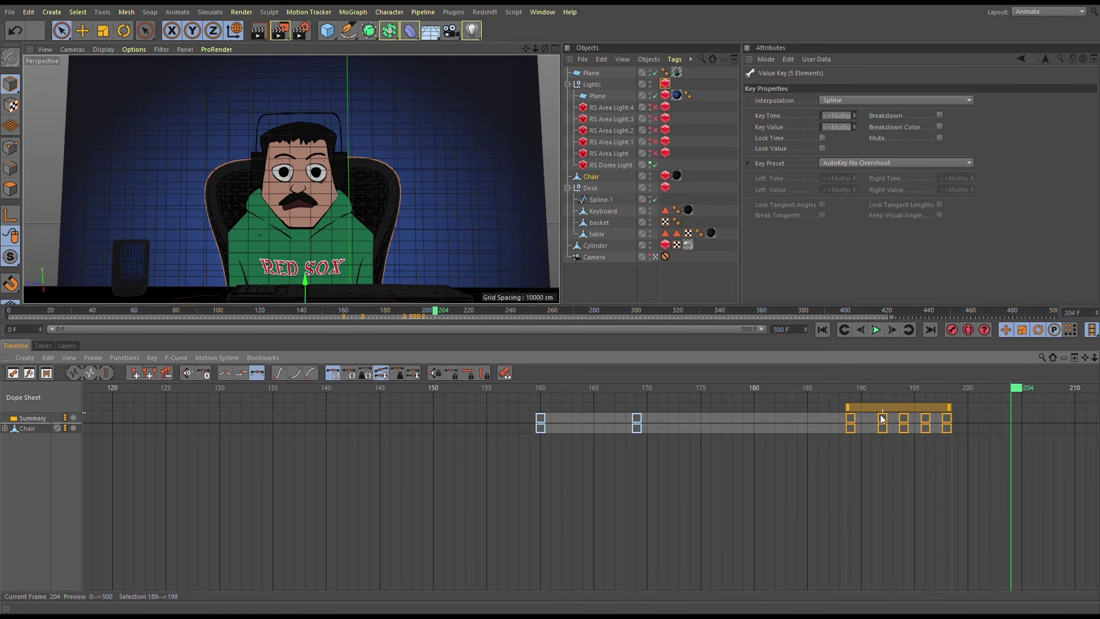
left_click(851, 420)
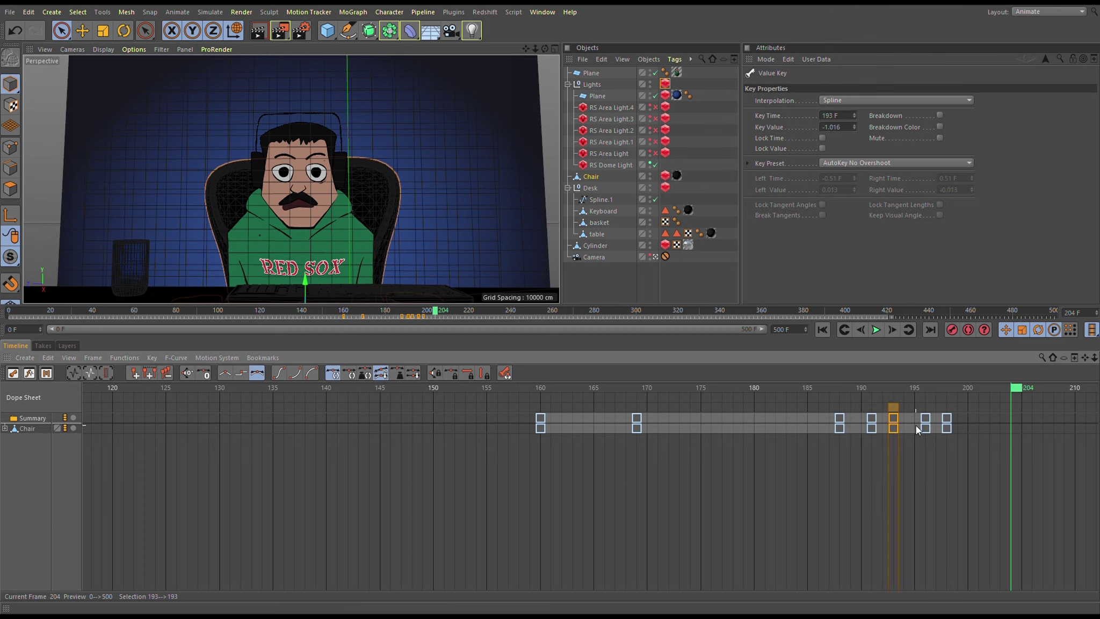
left_click_drag(875, 425, 875, 425)
left_click_drag(893, 426, 969, 427)
left_click_drag(926, 426, 937, 426)
left_click_drag(806, 389, 1044, 389)
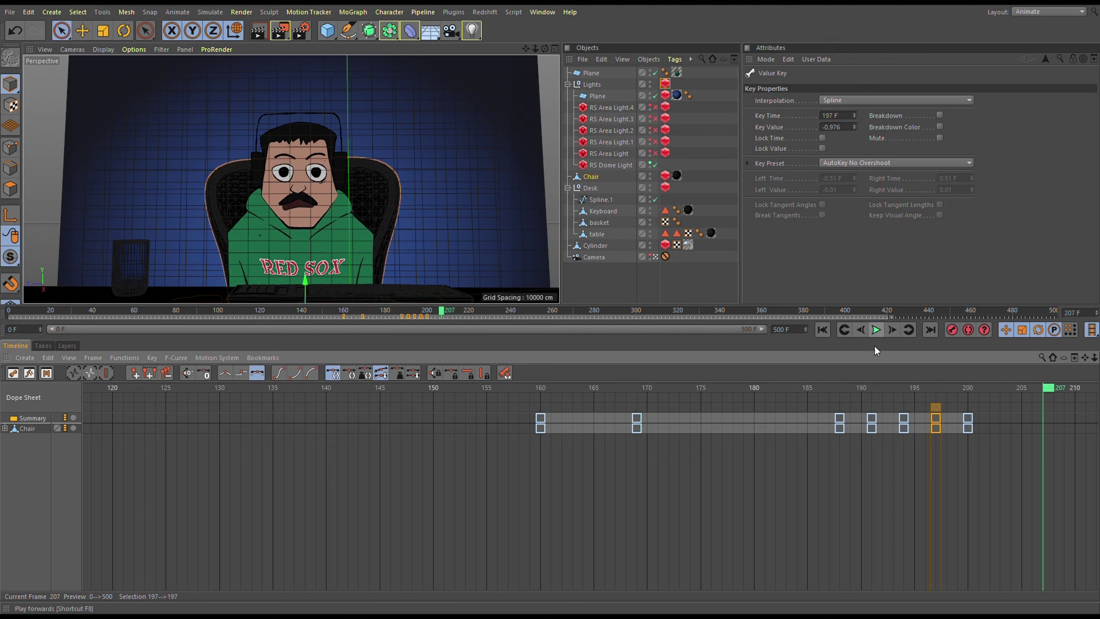
Shift the selected late Chair keyframes about four frames earlier and play back the animation to check the timing.
left_click_drag(983, 447, 865, 417)
left_click(796, 386)
left_click(876, 330)
left_click(876, 330)
left_click(934, 457)
left_click_drag(957, 425, 915, 428)
left_click(797, 387)
left_click(877, 330)
left_click(876, 330)
Select the late Chair keyframes again, nudge them about two frames earlier and replay the movement.
left_click_drag(988, 458, 839, 412)
left_click_drag(862, 429, 841, 430)
left_click(727, 387)
left_click(876, 330)
left_click(876, 330)
Key the Chair's bank rotation at -176° on frame 323 and play the animation back.
left_click(471, 387)
left_click(877, 330)
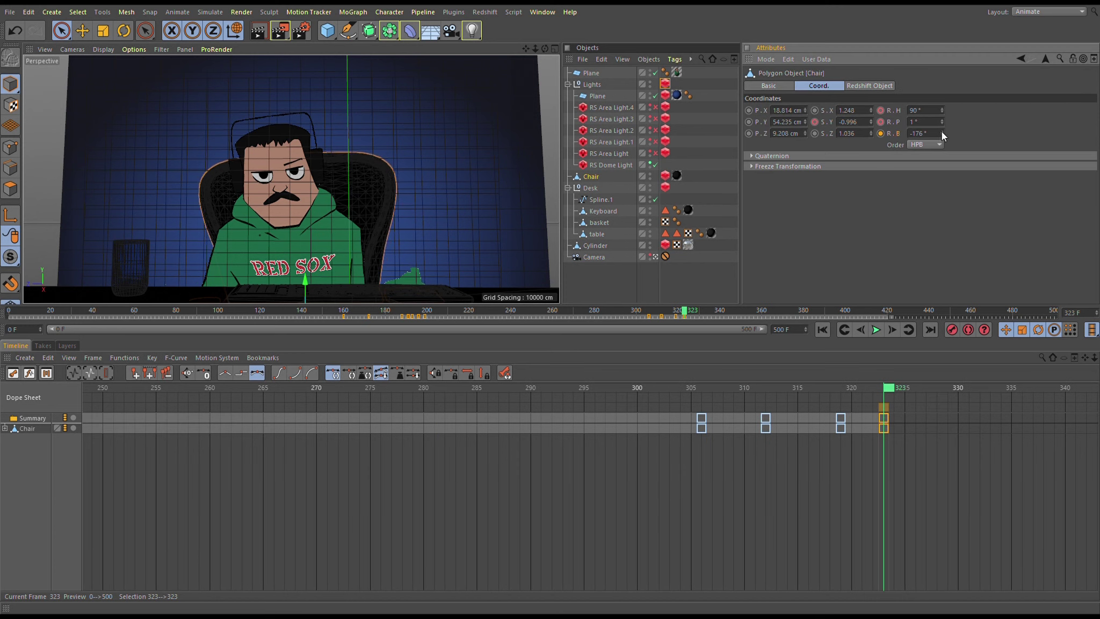
left_click(881, 133, "ctrl")
left_click(632, 387)
left_click(875, 330)
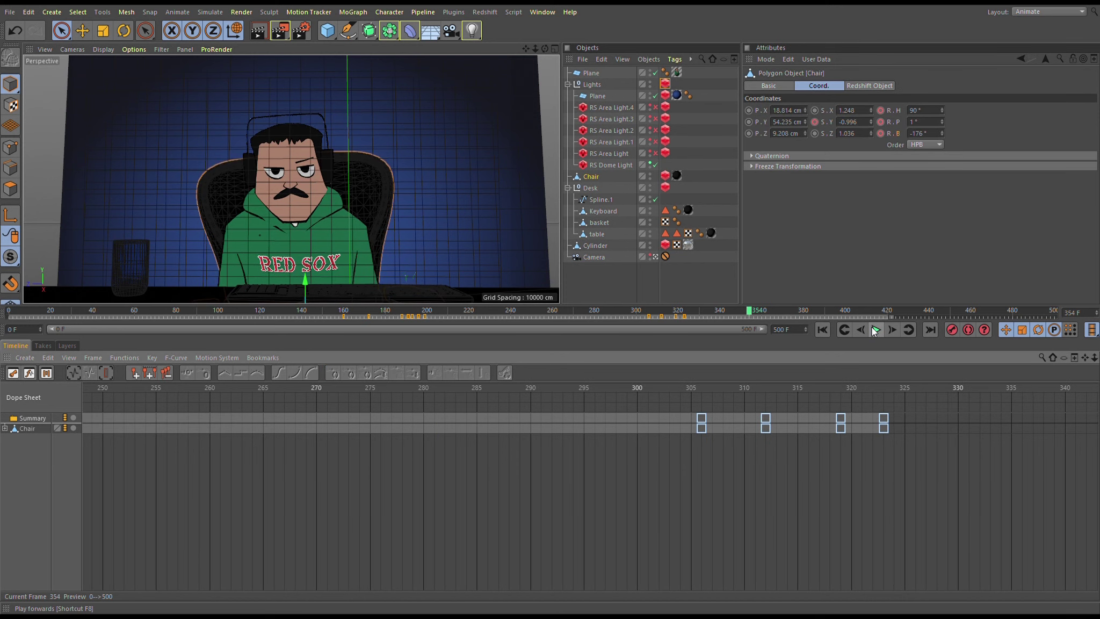
Delete the Chair's last two F-curve keys, at frames 362 and 365, and play the chair movement back.
left_click_drag(594, 456, 19, 457)
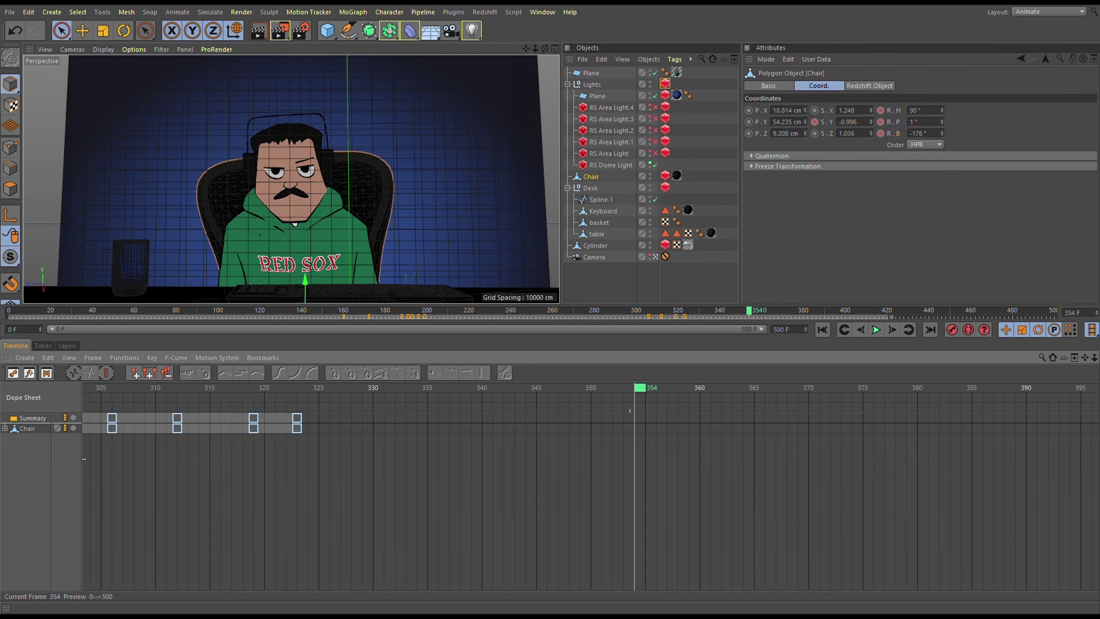
left_click_drag(639, 457, 483, 456)
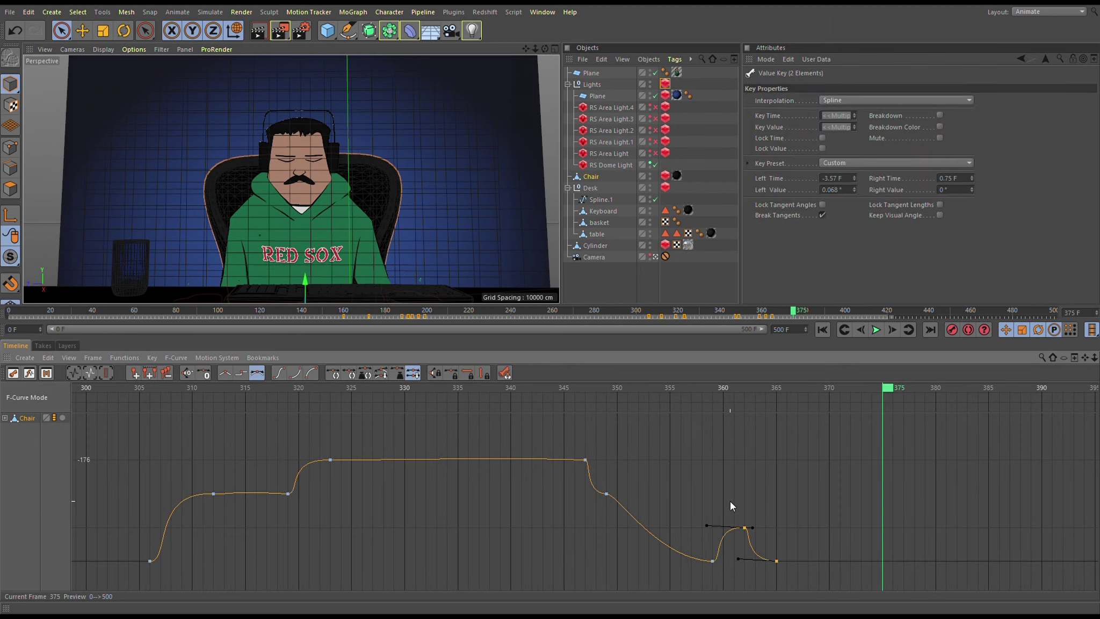
key("Delete")
left_click(108, 387)
left_click(876, 330)
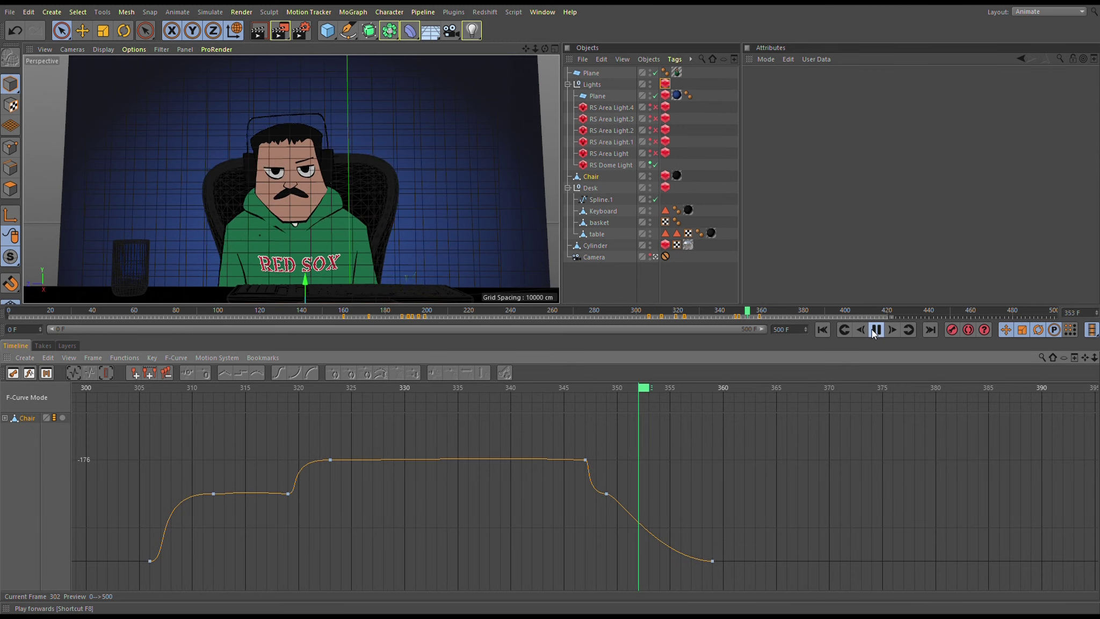
left_click(876, 330)
Select the Chair's seven remaining curve keys, flatten their tangents to 0° and replay the movement from frame 300.
left_click(87, 388)
left_click_drag(804, 582, 123, 439)
left_click_drag(167, 491, 196, 494)
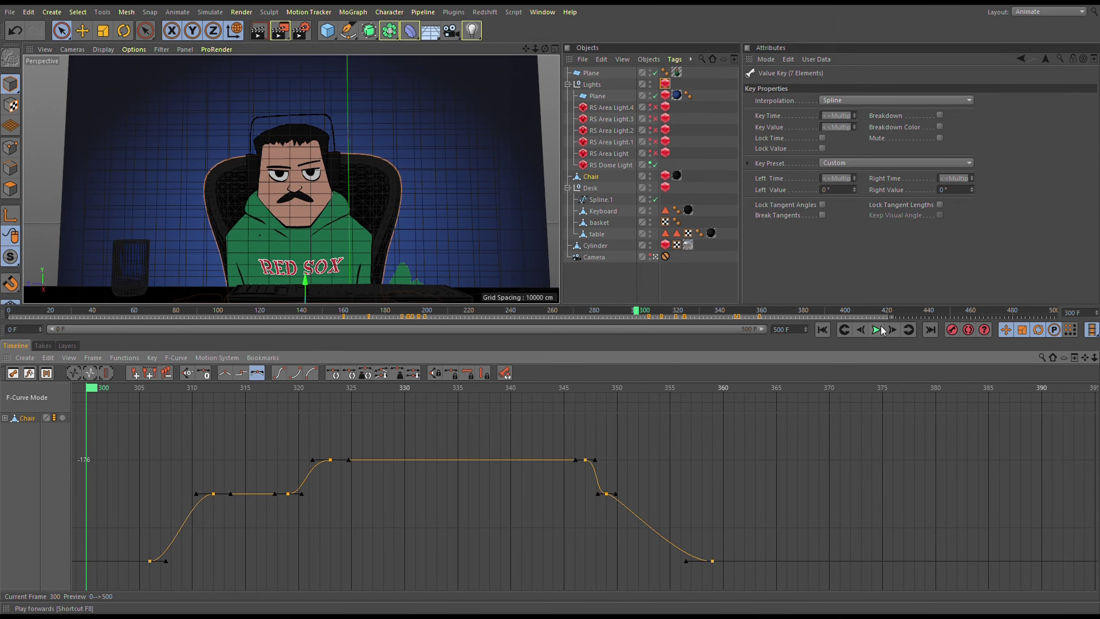
left_click(876, 330)
left_click(876, 330)
left_click(87, 388)
left_click(877, 330)
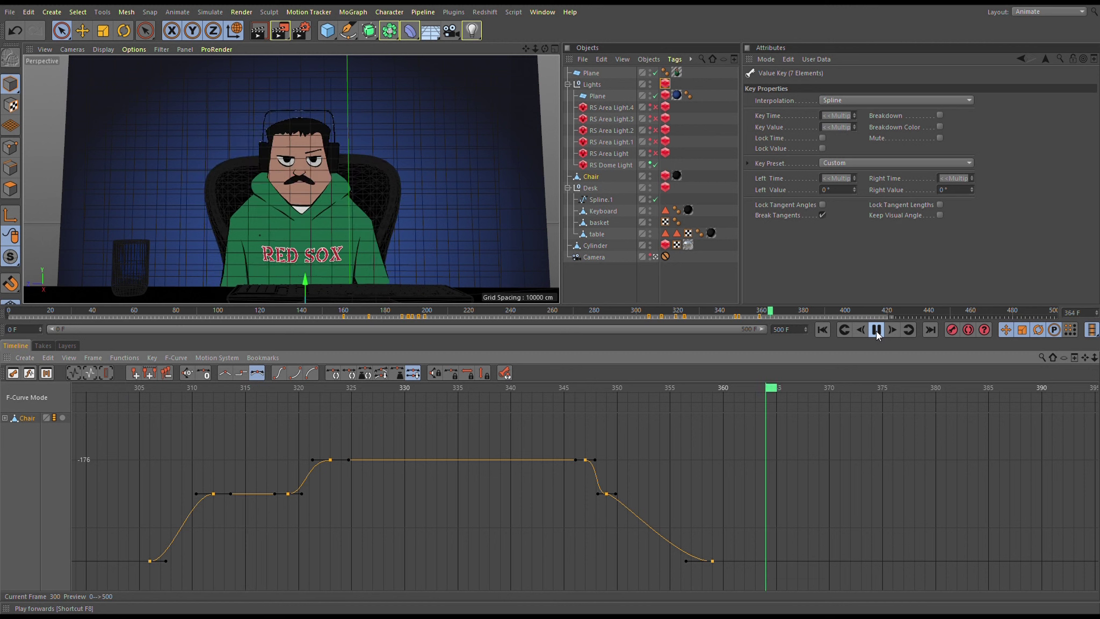
left_click(876, 330)
Raise the left tangents of the seven selected Chair keys to 0.563°, replay the movement and save the project.
left_click_drag(196, 494, 191, 475)
left_click(91, 388)
left_click(876, 329)
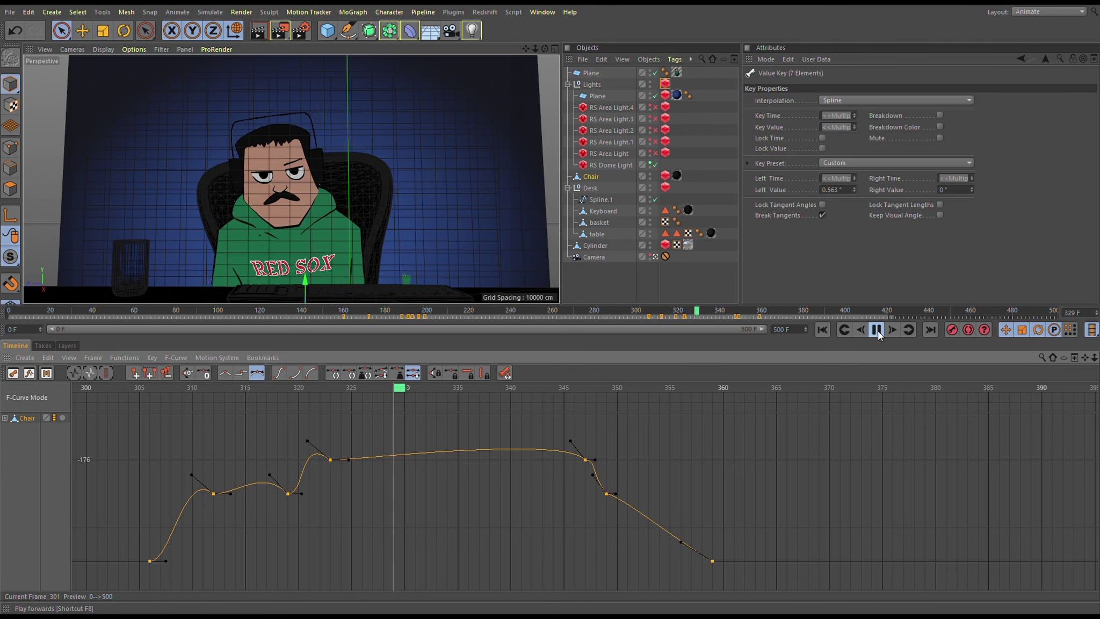
left_click(876, 330)
key("ctrl+s")
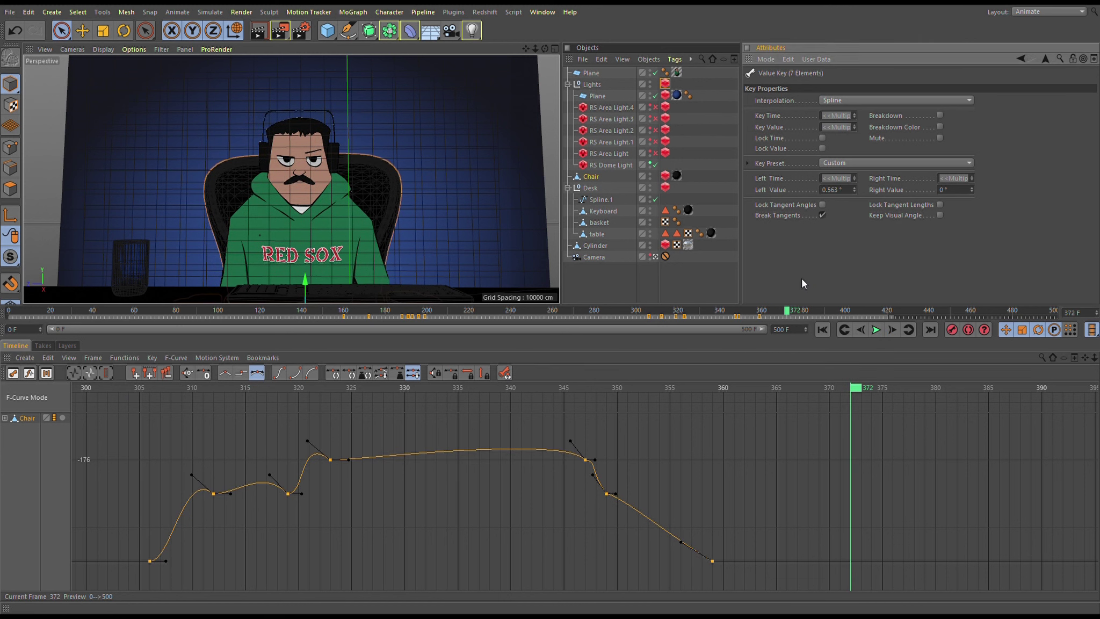
Switch off the character Plane in the desk scene and view the set from another angle.
left_click(61, 311)
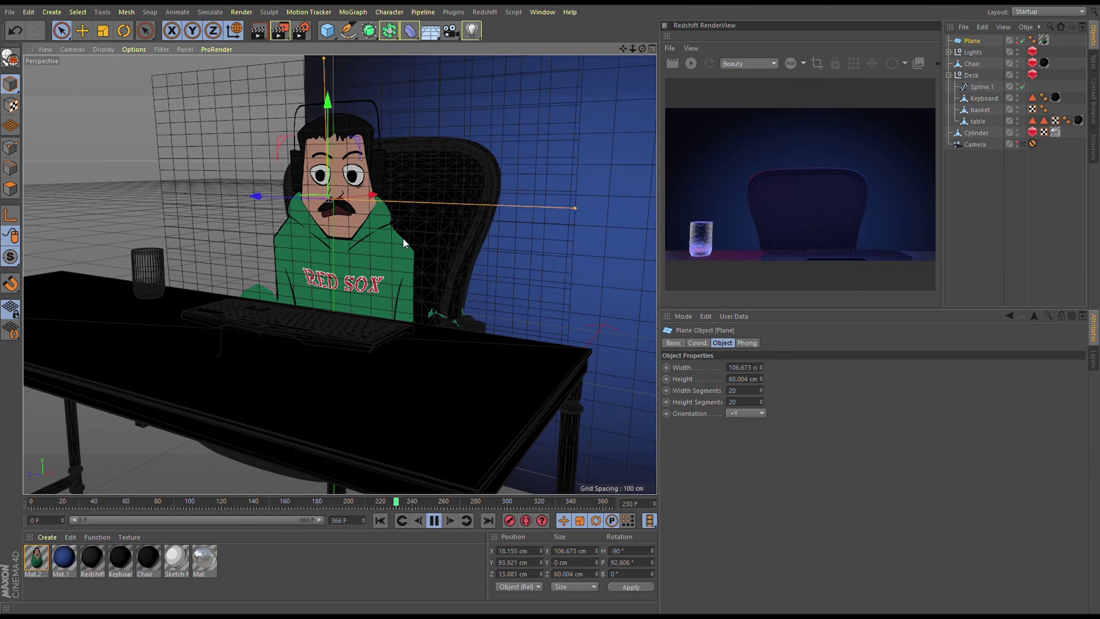
left_click(1022, 40)
left_click_drag(371, 264, 14, 480)
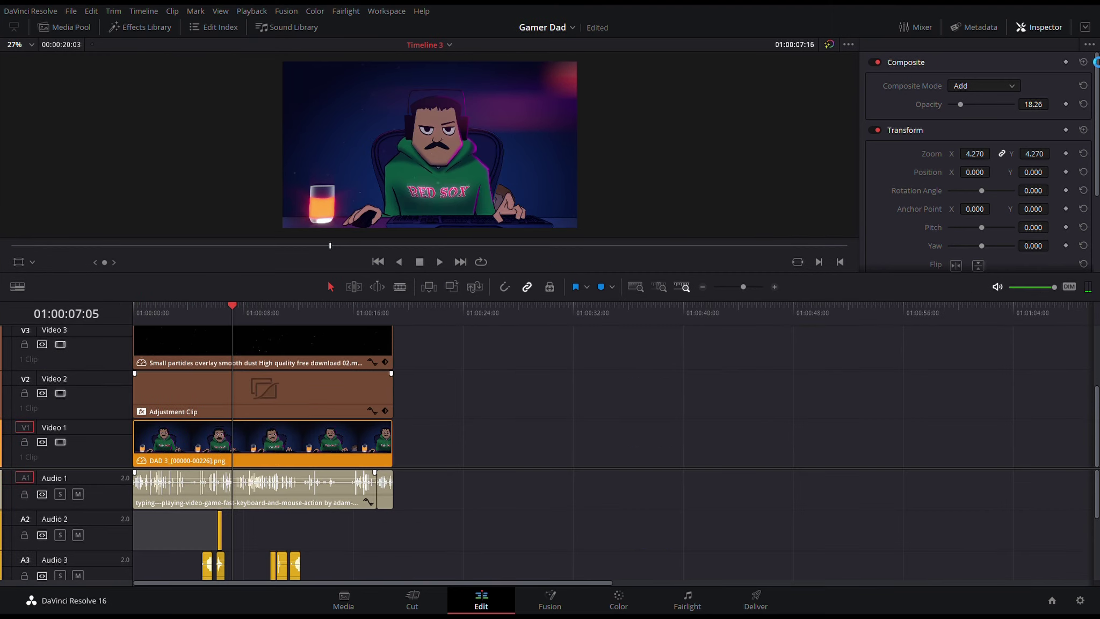
Switch to DaVinci Resolve and inspect the Adjustment Clip's video and OpenFX settings.
left_click(1084, 28)
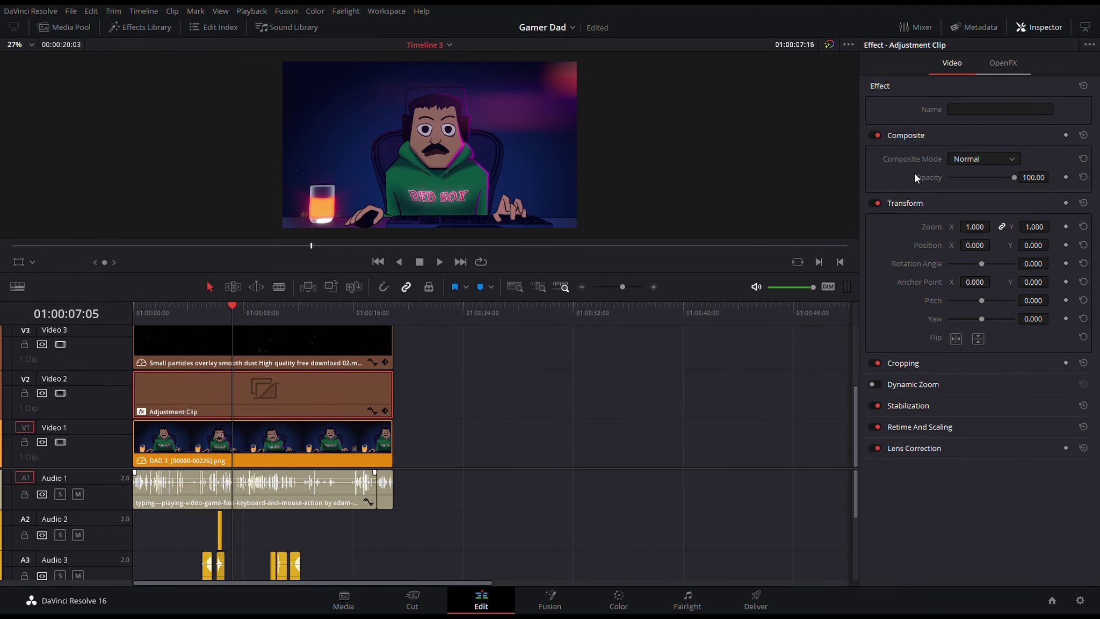
left_click(1003, 62)
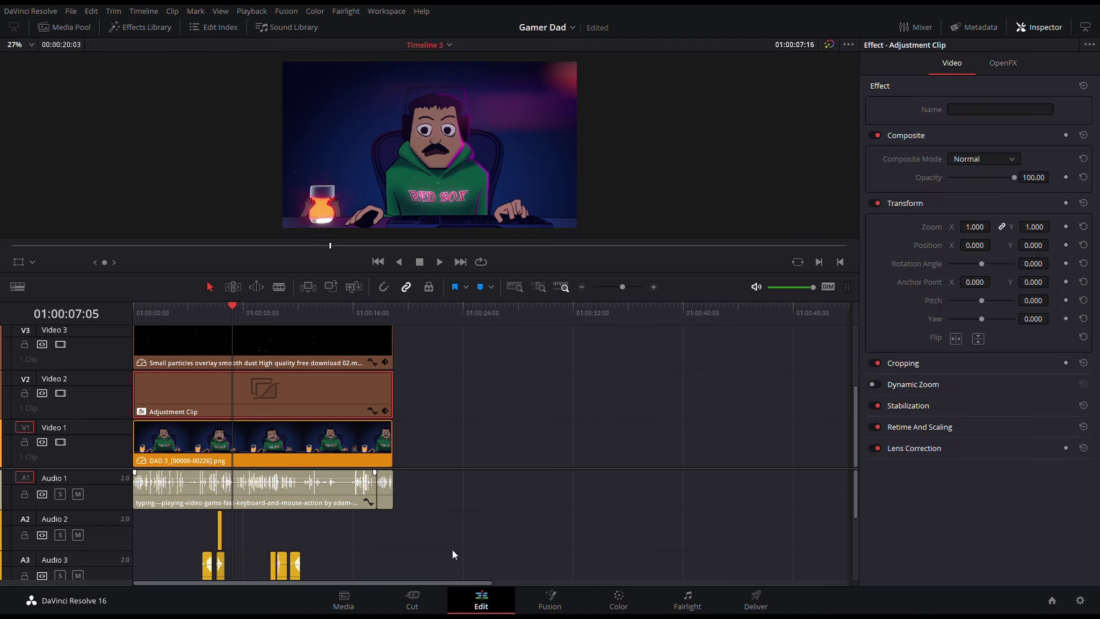
Disable colour node 03 in the clip's grade on the Color page and return to the Edit page.
key("shift+6")
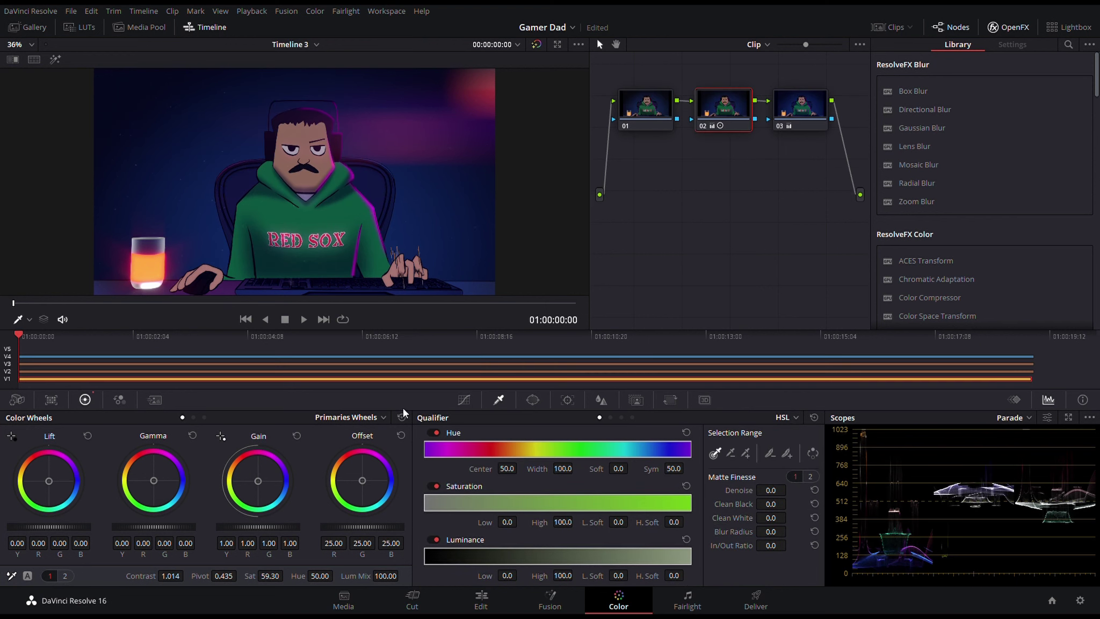
left_click(780, 126)
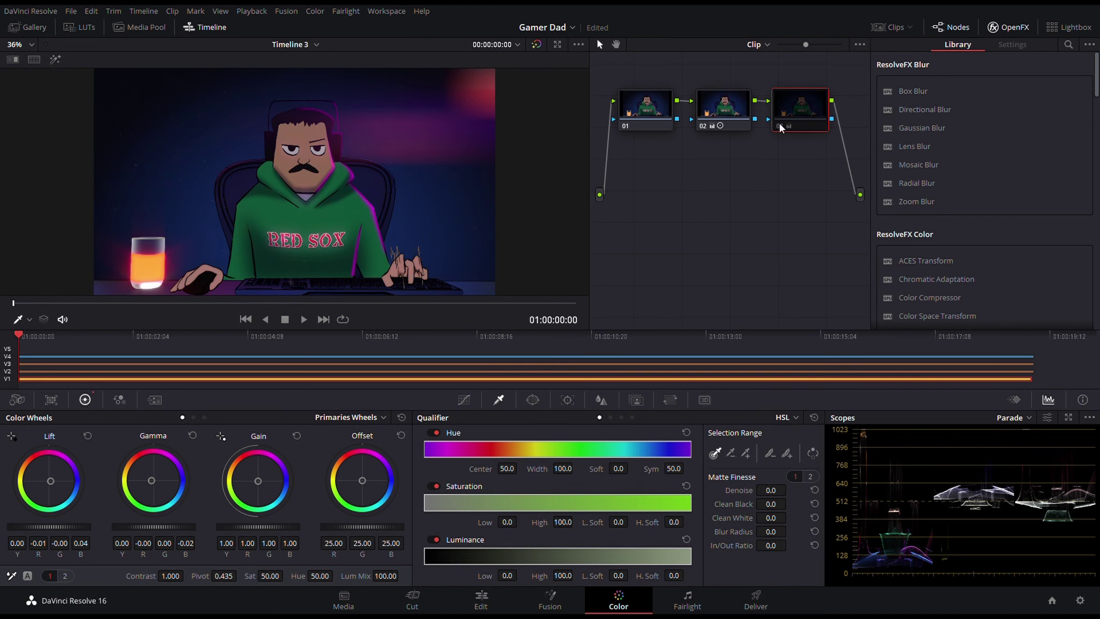
left_click(482, 604)
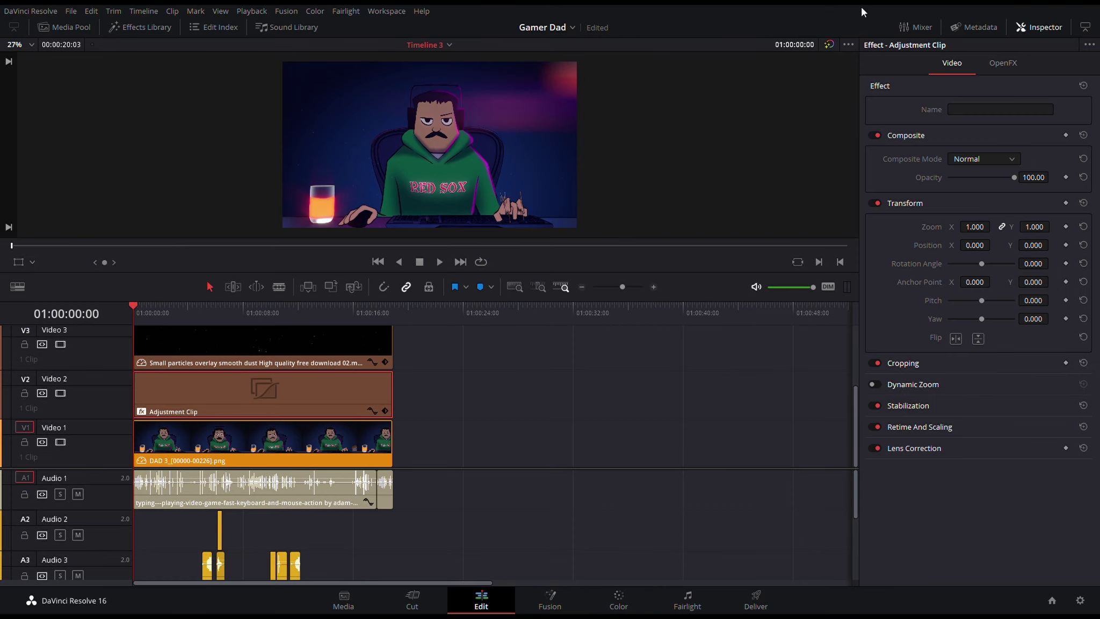